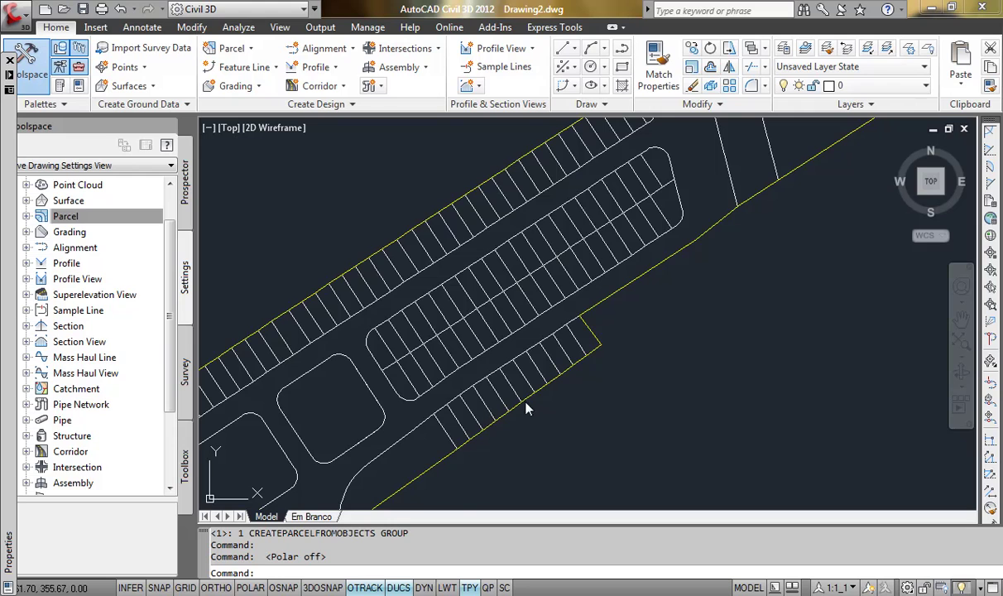
Zoom and pan to frame the central parking island and its stall rows
{"action": "scroll", "coordinate": [578, 488], "scroll_direction": "down", "scroll_amount": 2}
{"action": "scroll", "coordinate": [554, 378], "scroll_direction": "down", "scroll_amount": 2}
{"action": "scroll", "coordinate": [554, 378], "scroll_direction": "down", "scroll_amount": 1}
{"action": "scroll", "coordinate": [551, 380], "scroll_direction": "up", "scroll_amount": 5}
{"action": "mouse_move", "coordinate": [549, 381]}
{"action": "middle_mouse_down"}
{"action": "mouse_move", "coordinate": [528, 410]}
{"action": "mouse_move", "coordinate": [408, 504]}
{"action": "mouse_move", "coordinate": [526, 399]}
{"action": "middle_mouse_up"}
{"action": "scroll", "coordinate": [616, 325], "scroll_direction": "down", "scroll_amount": 1}
{"action": "middle_click_drag", "start_coordinate": [584, 356], "coordinate": [515, 365]}
Start Create Parcel from Objects and crossing-polygon select the island's 152 stall lines
{"action": "left_click", "coordinate": [232, 48]}
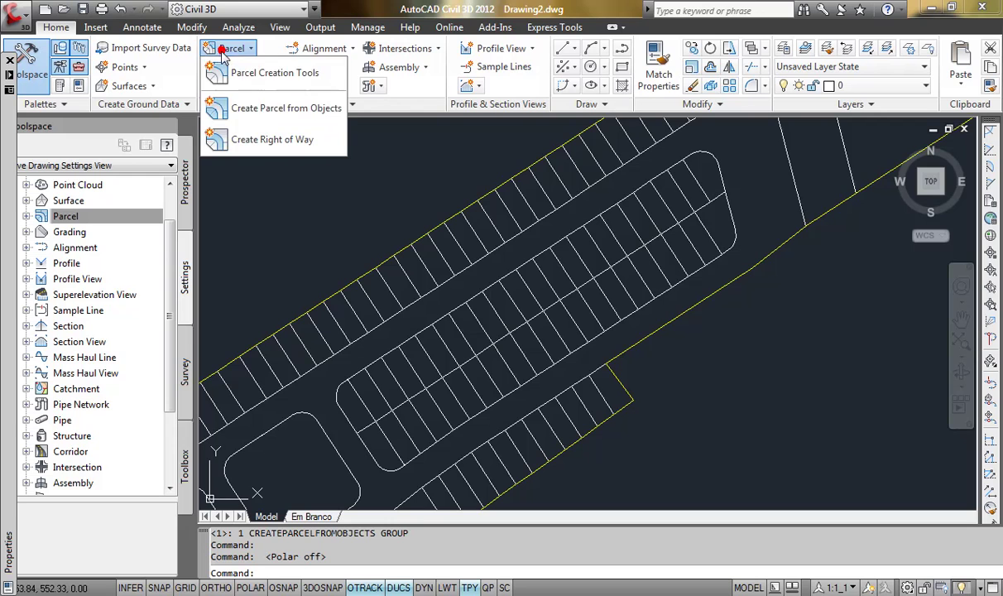
{"action": "left_click", "coordinate": [243, 116]}
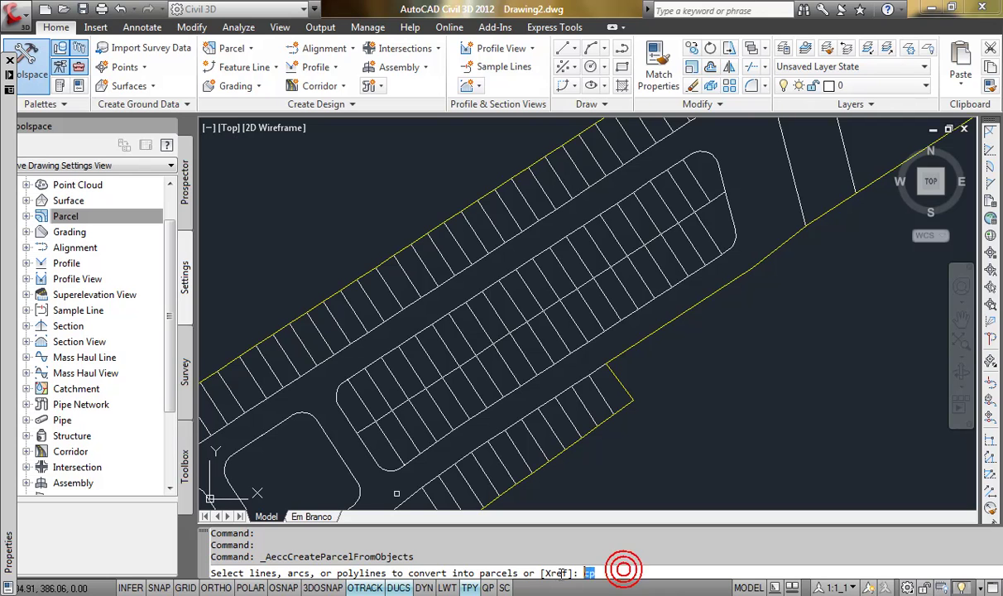
{"action": "key", "text": "Return"}
{"action": "left_click", "coordinate": [384, 495]}
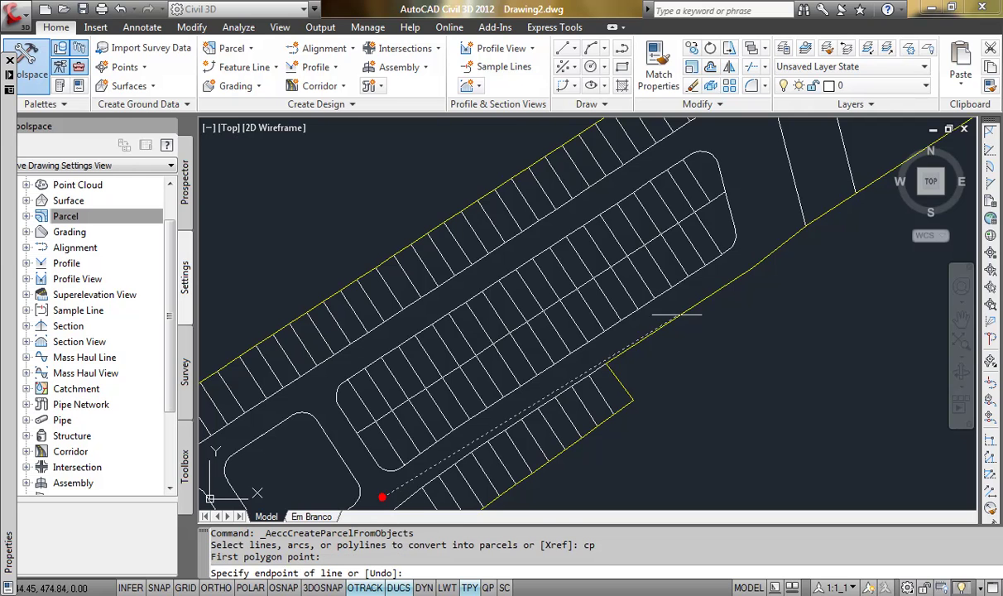
{"action": "left_click", "coordinate": [762, 234]}
{"action": "left_click", "coordinate": [714, 126]}
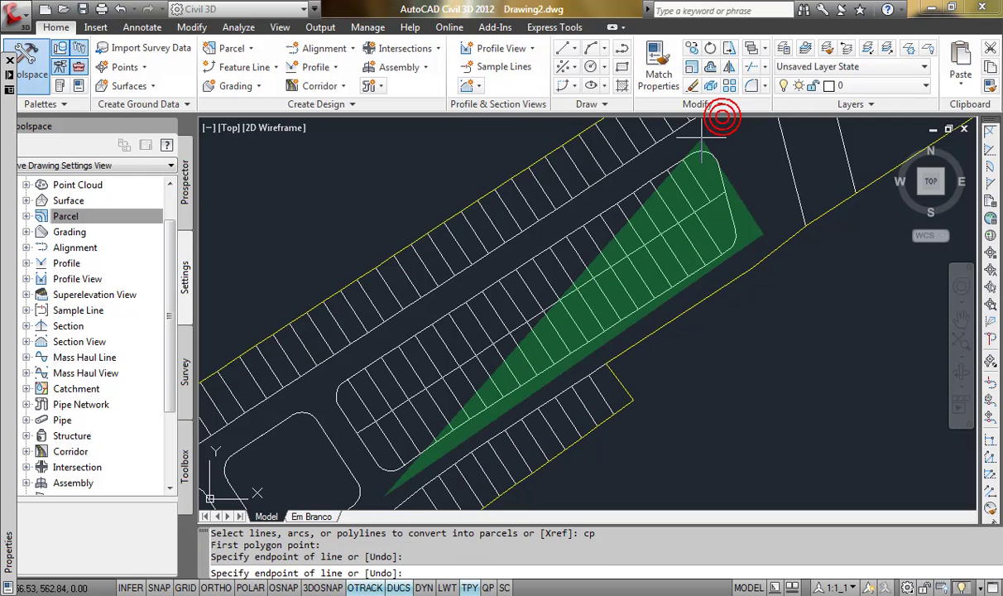
{"action": "left_click", "coordinate": [310, 389]}
{"action": "key", "text": "Return"}
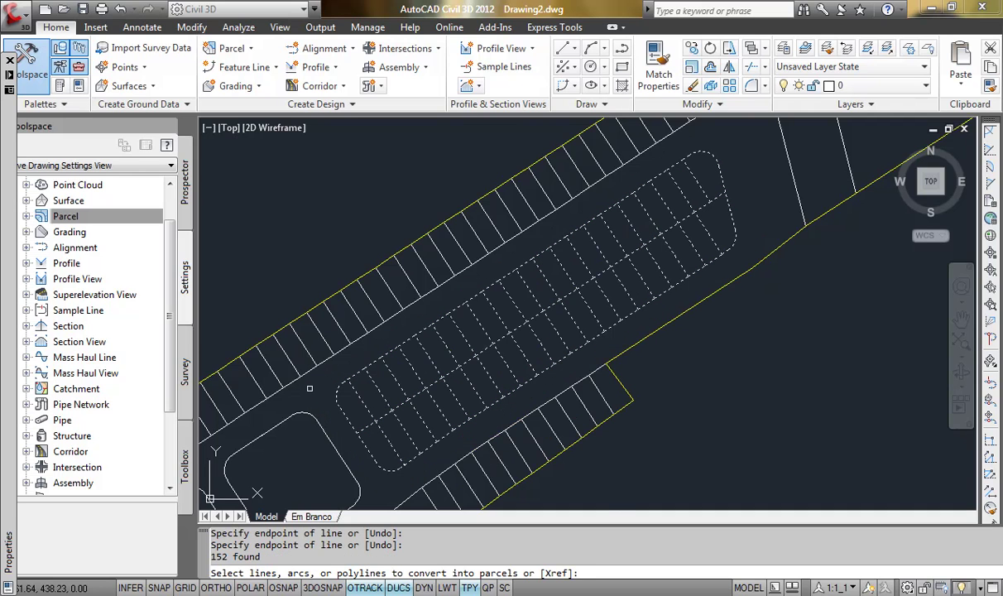
{"action": "key", "text": "Return"}
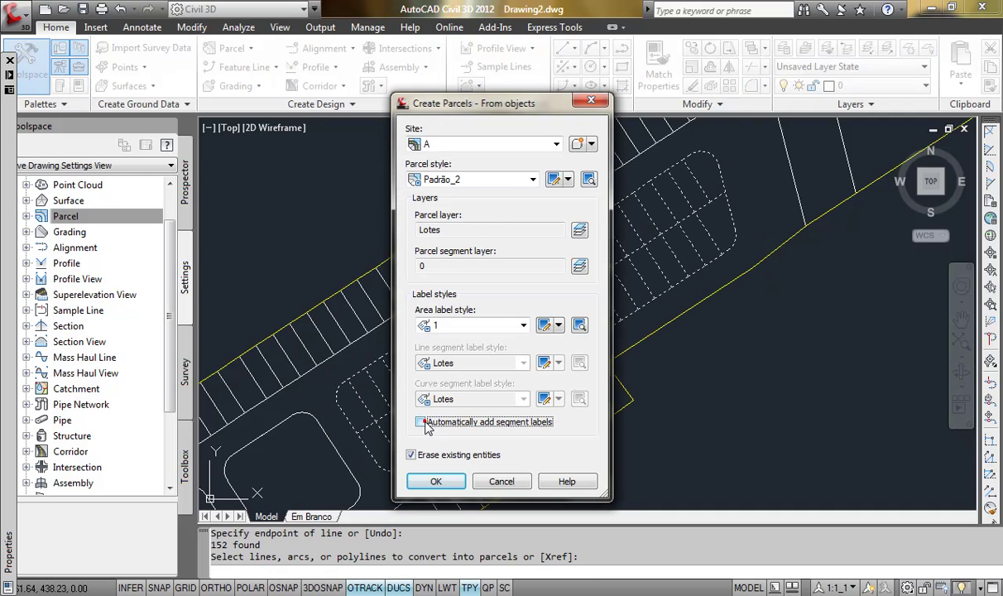
Enable automatic segment labels, keep the existing lines, assign Site A, and create the parcels
{"action": "left_click", "coordinate": [422, 422]}
{"action": "left_click", "coordinate": [410, 456]}
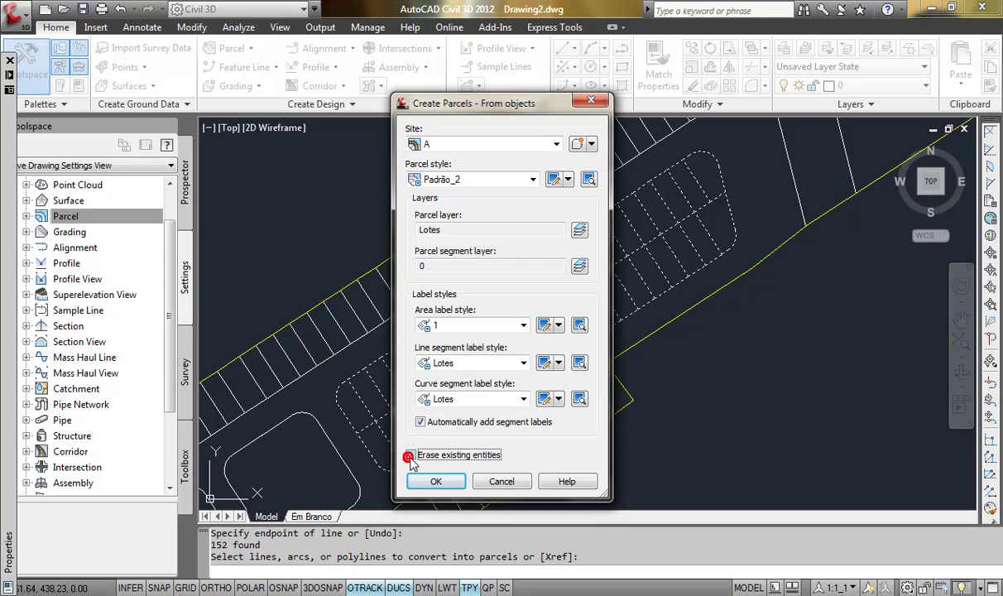
{"action": "left_click", "coordinate": [439, 144]}
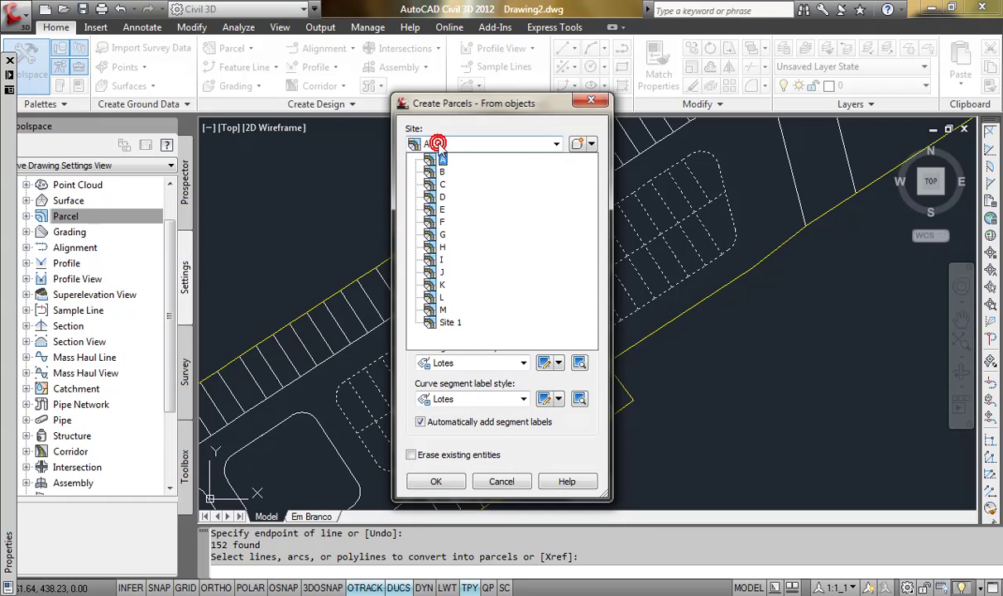
{"action": "left_click", "coordinate": [444, 159]}
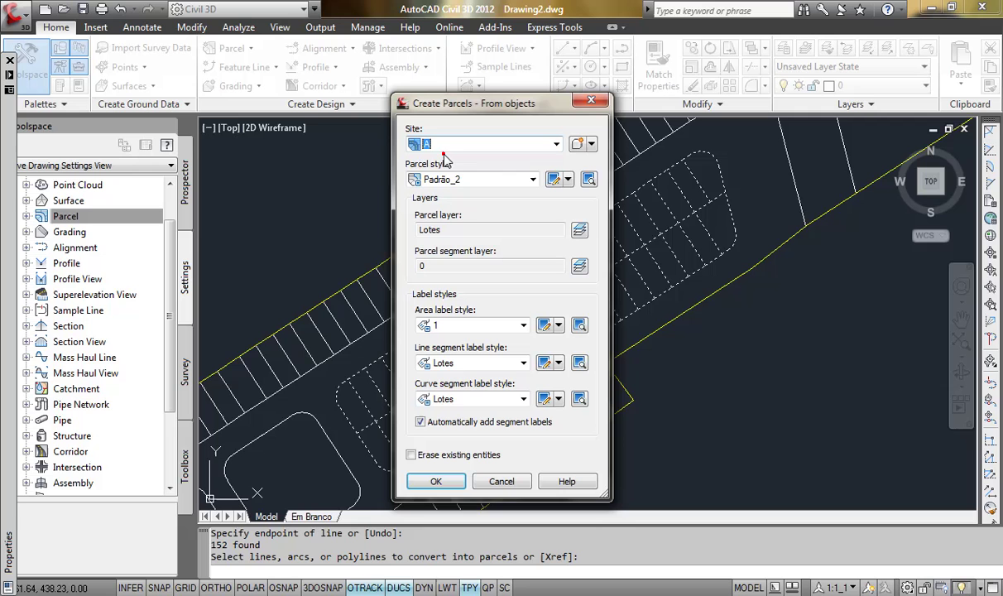
{"action": "left_click", "coordinate": [439, 480]}
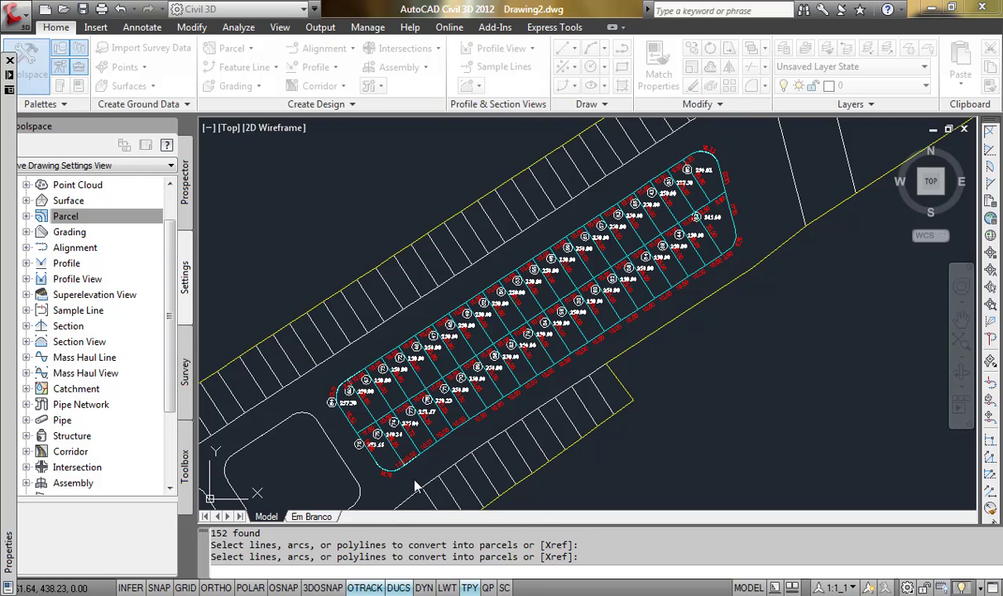
Renumber the site A parcels starting at 1, increment 1, along a path through the lots
{"action": "key", "text": "Return"}
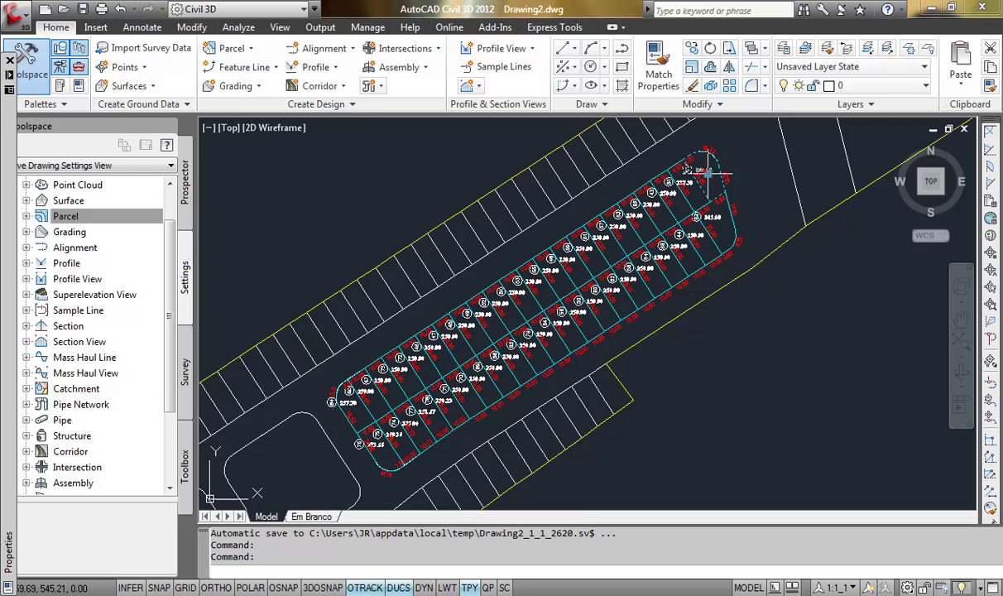
{"action": "left_click", "coordinate": [704, 172]}
{"action": "left_click", "coordinate": [439, 68]}
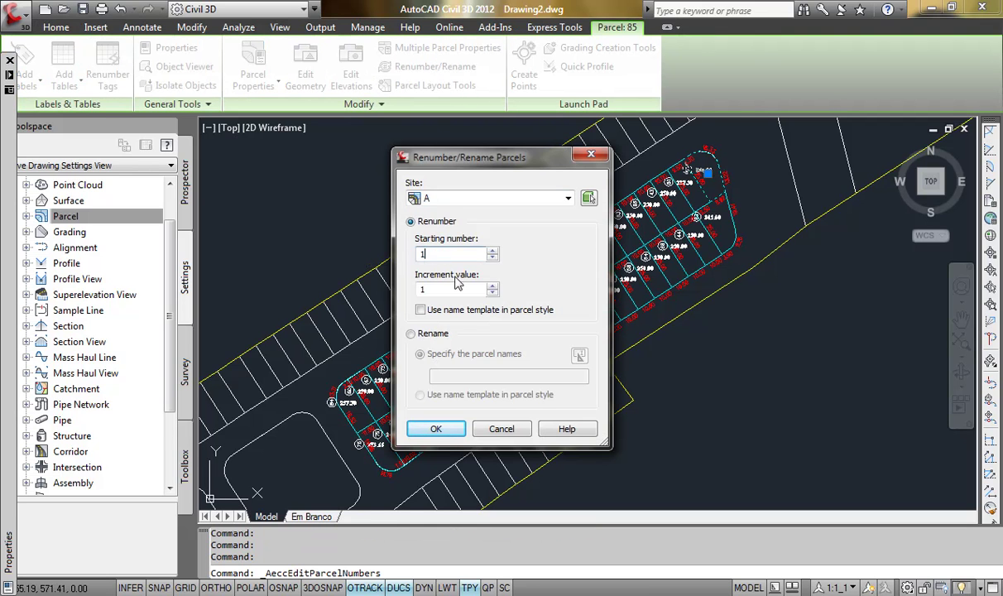
{"action": "left_click", "coordinate": [436, 430]}
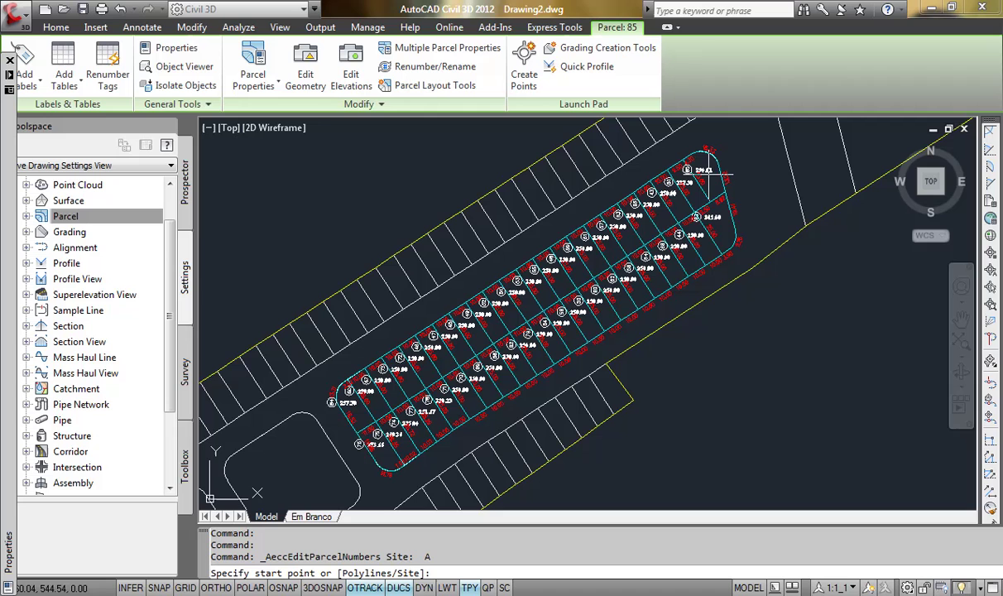
{"action": "left_click", "coordinate": [344, 395]}
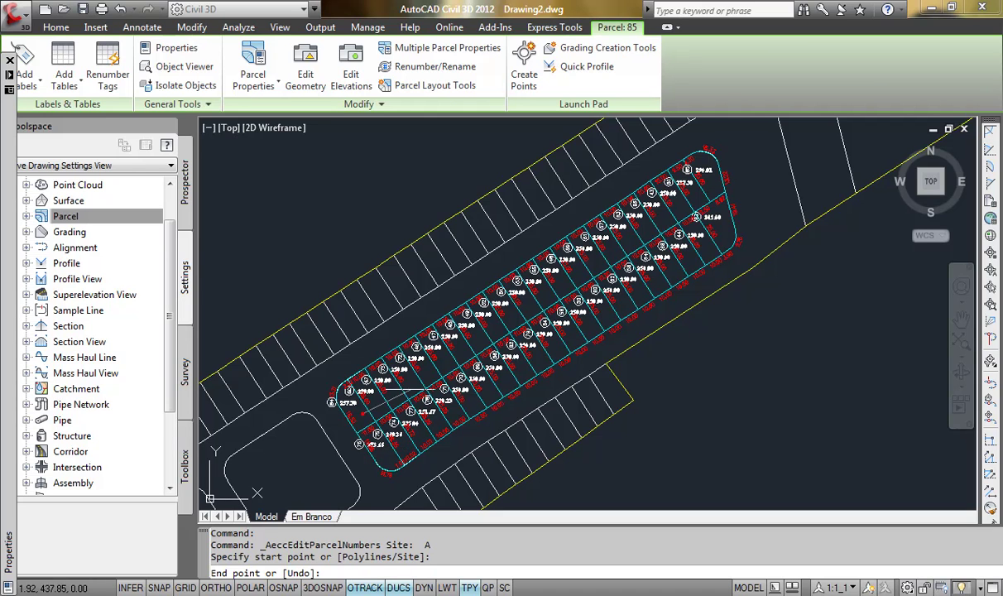
{"action": "left_click", "coordinate": [712, 182]}
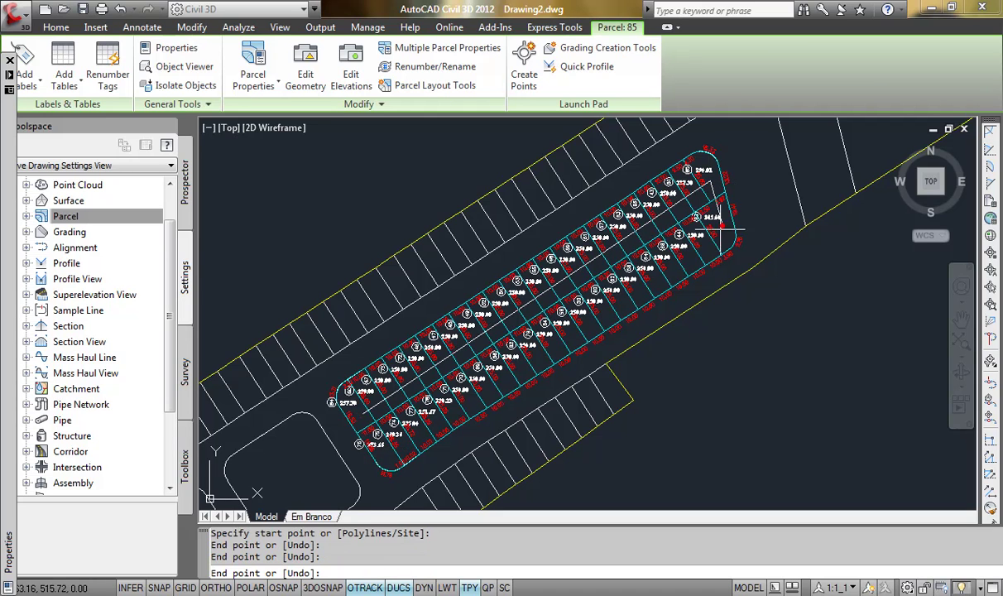
{"action": "left_click", "coordinate": [376, 452]}
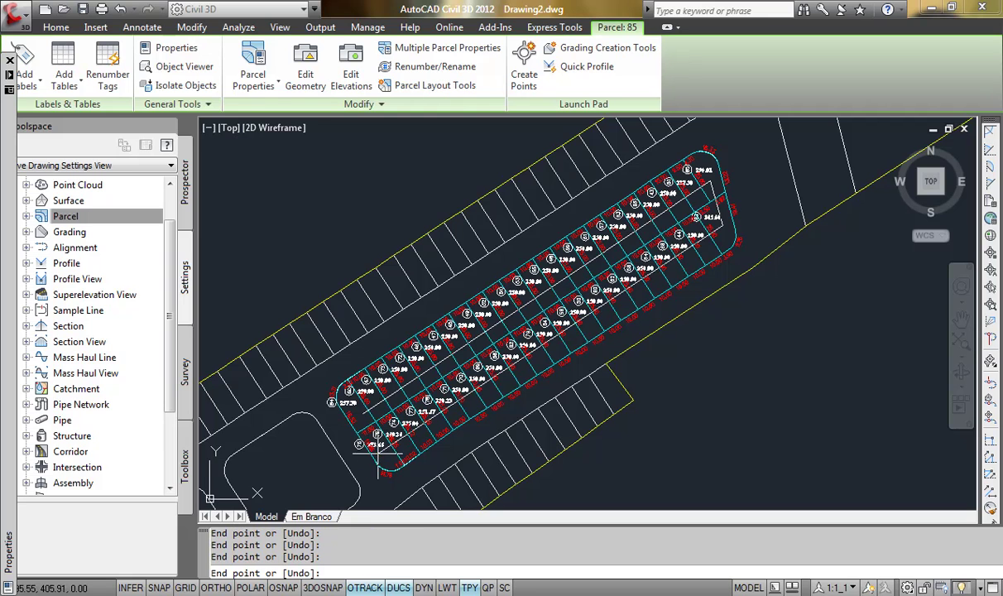
{"action": "key", "text": "Return"}
{"action": "key", "text": "Return"}
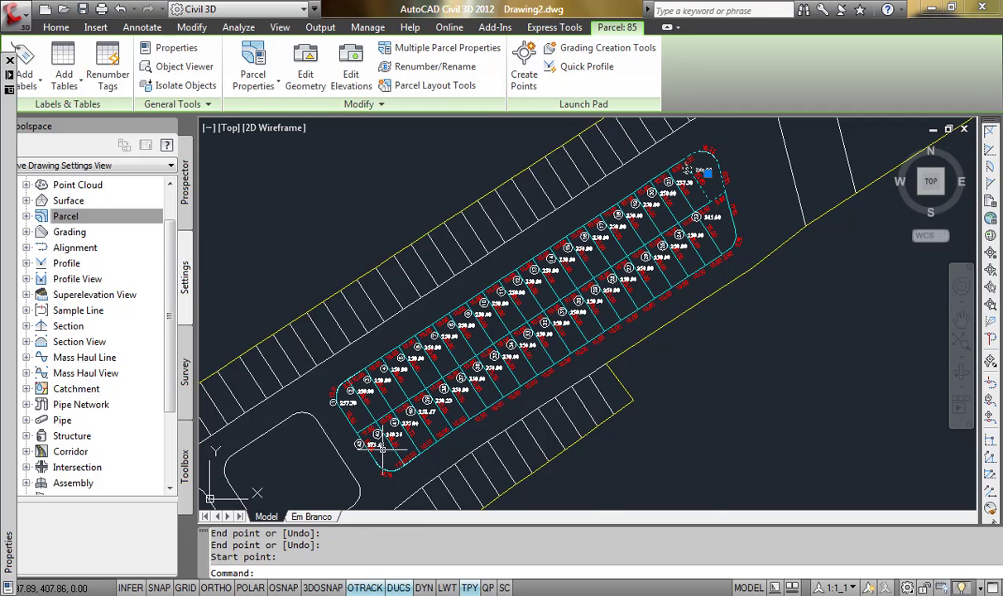
Clear the selection and pan to review the renumbered lots 1 to 40
{"action": "scroll", "coordinate": [336, 411], "scroll_direction": "up", "scroll_amount": 3}
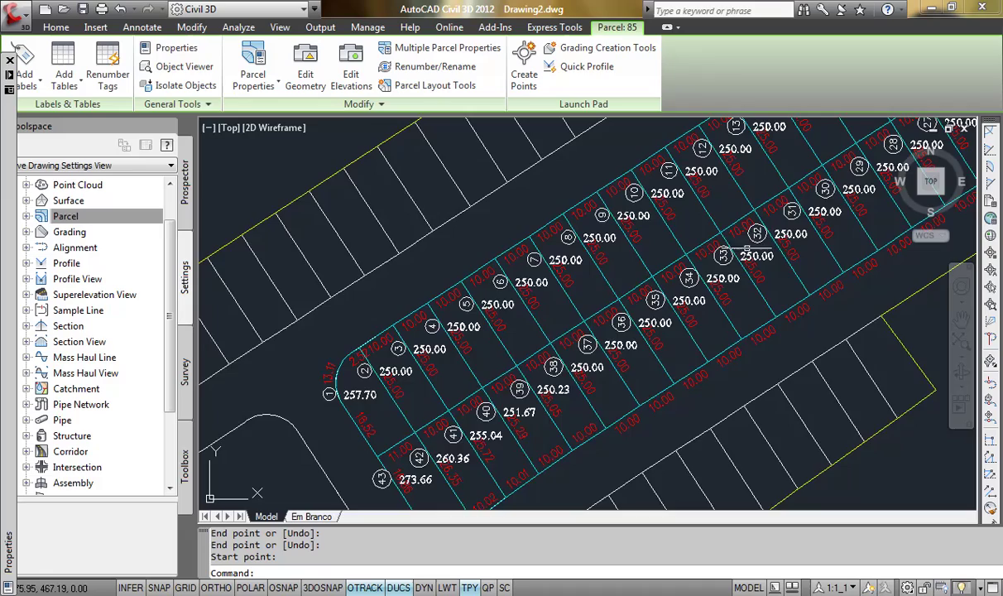
{"action": "middle_click_drag", "start_coordinate": [748, 249], "coordinate": [422, 453]}
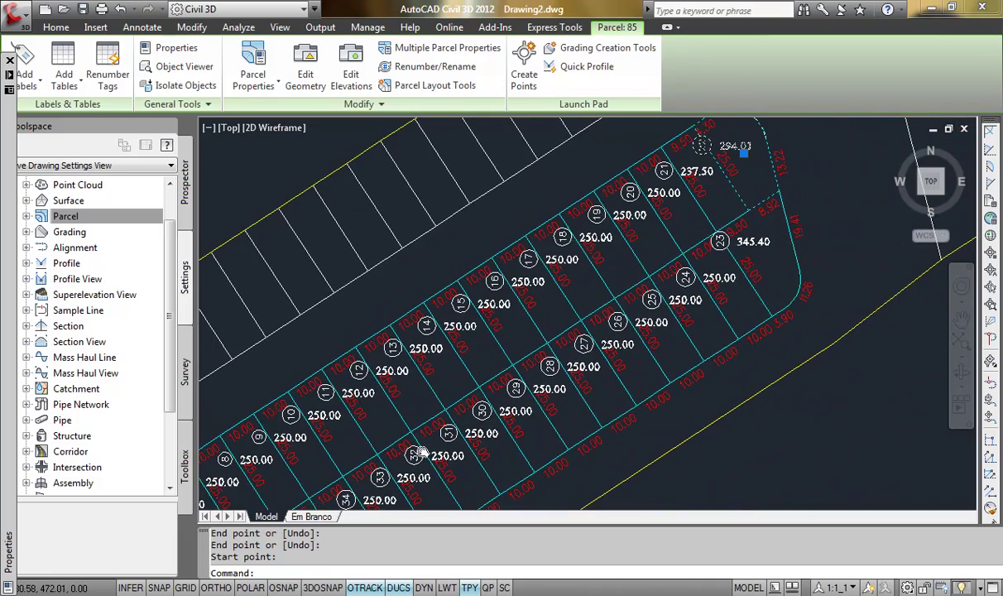
{"action": "key", "text": "Escape"}
{"action": "middle_click_drag", "start_coordinate": [422, 454], "coordinate": [719, 240]}
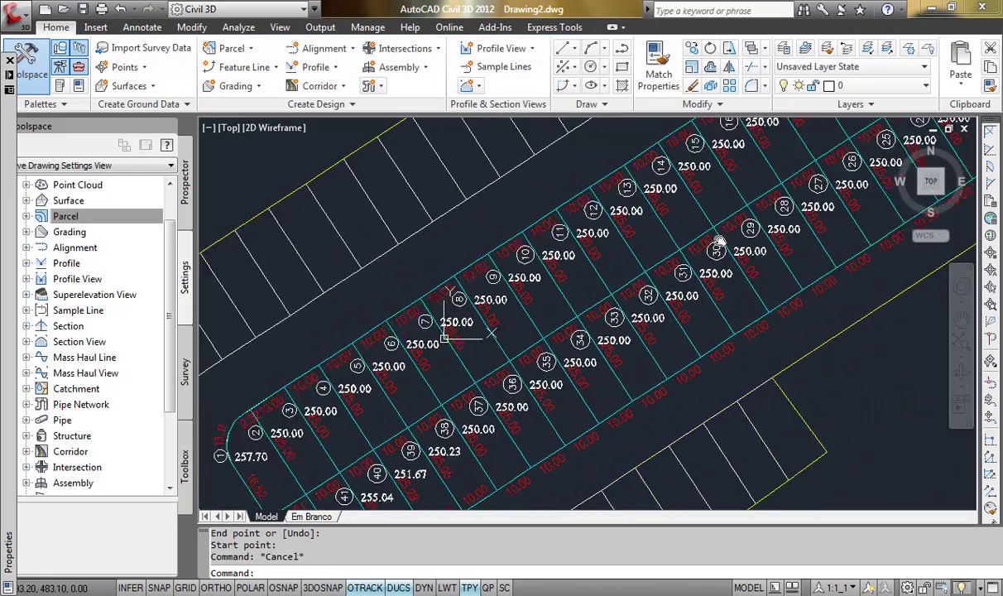
Open parcel 1's area label style 1 in the Label Style Composer
{"action": "scroll", "coordinate": [445, 337], "scroll_direction": "down", "scroll_amount": 1}
{"action": "scroll", "coordinate": [426, 372], "scroll_direction": "down", "scroll_amount": 1}
{"action": "scroll", "coordinate": [422, 384], "scroll_direction": "up", "scroll_amount": 1}
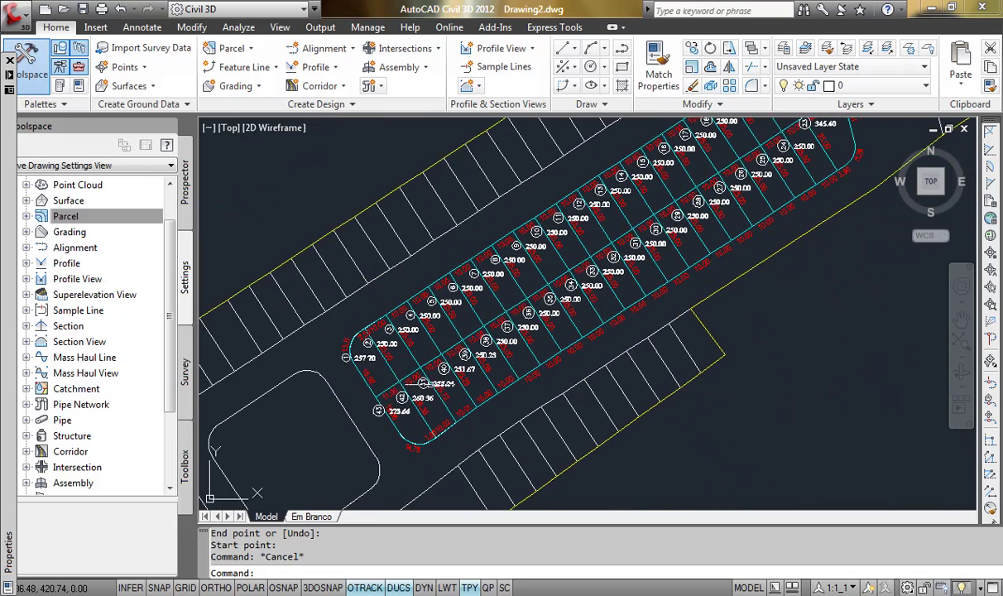
{"action": "scroll", "coordinate": [358, 378], "scroll_direction": "up", "scroll_amount": 1}
{"action": "left_click", "coordinate": [367, 350]}
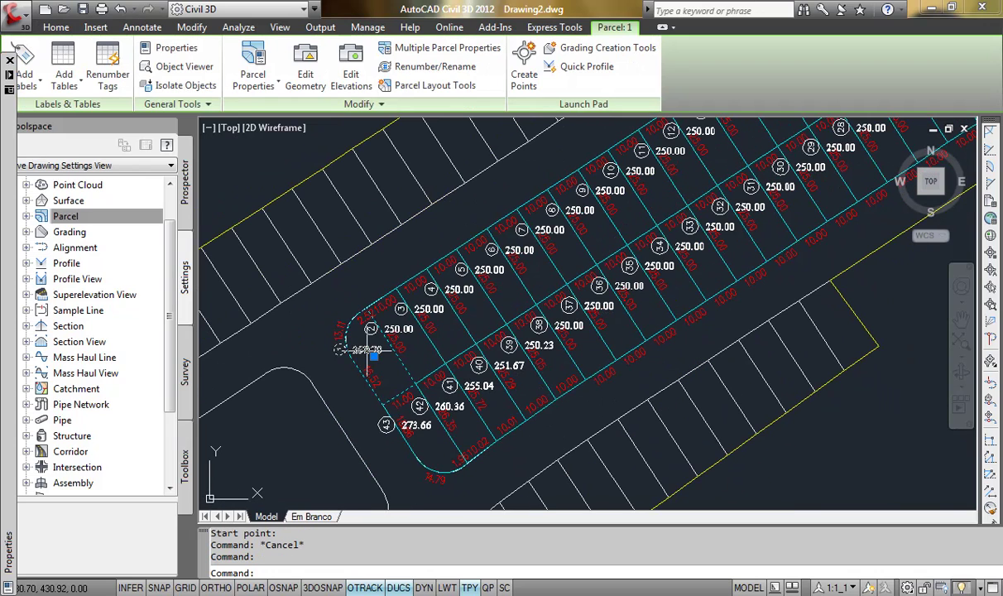
{"action": "right_click", "coordinate": [367, 346]}
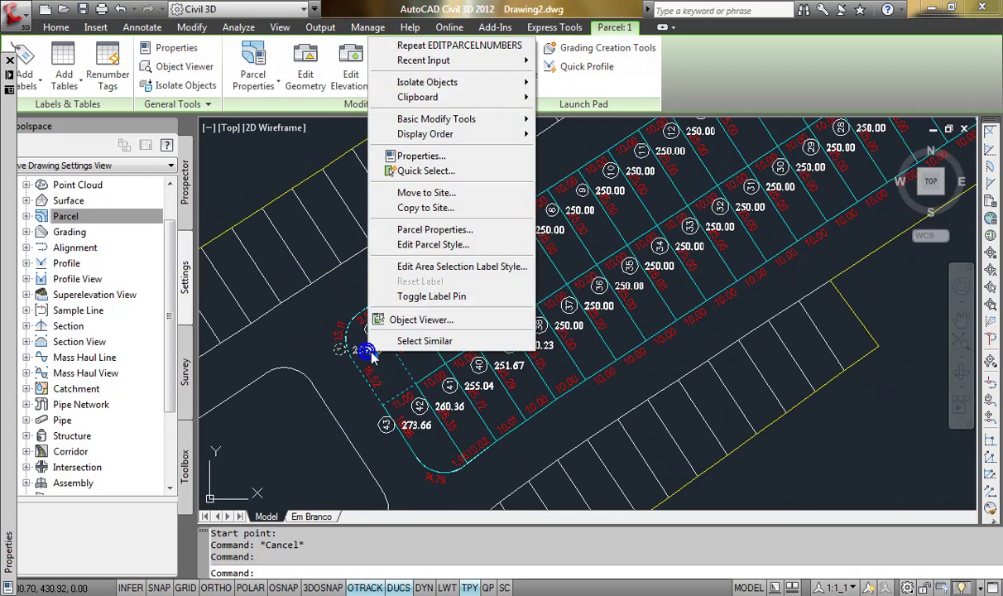
{"action": "left_click", "coordinate": [449, 266]}
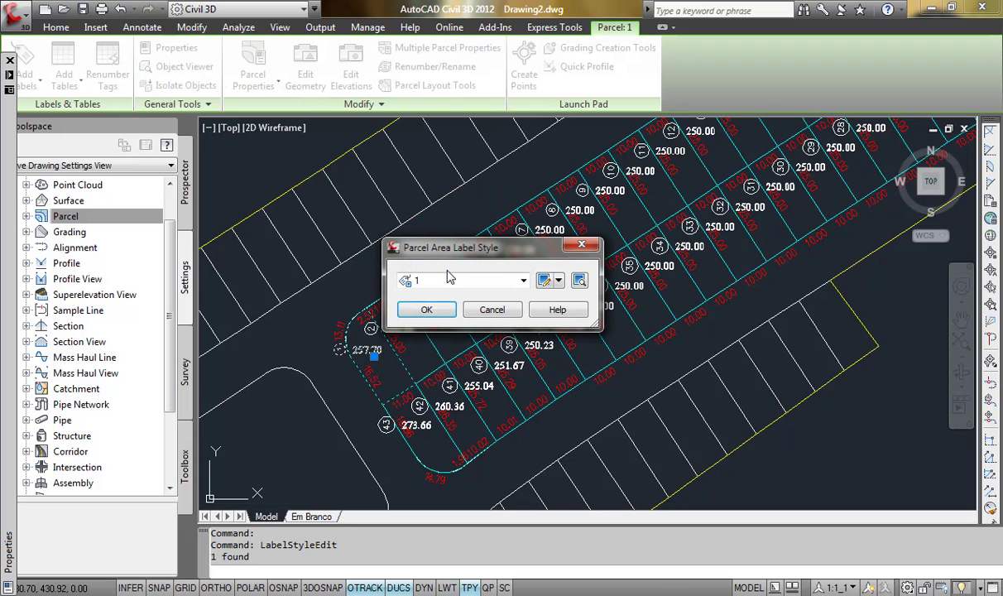
{"action": "left_click", "coordinate": [540, 282]}
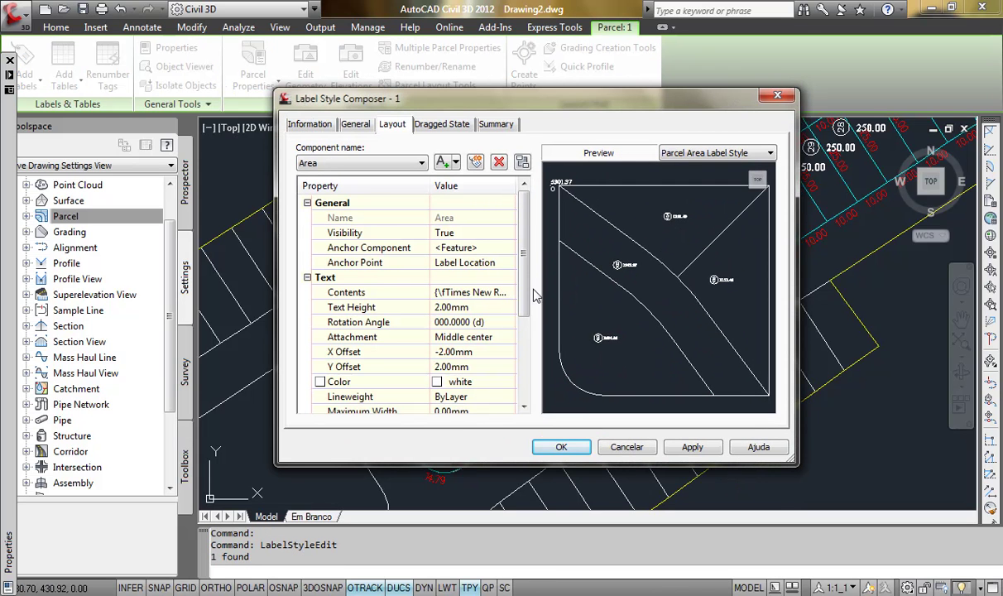
Set the label rotation to 303.2115° by picking two points along the lots
{"action": "left_click", "coordinate": [488, 352]}
{"action": "left_click", "coordinate": [501, 322]}
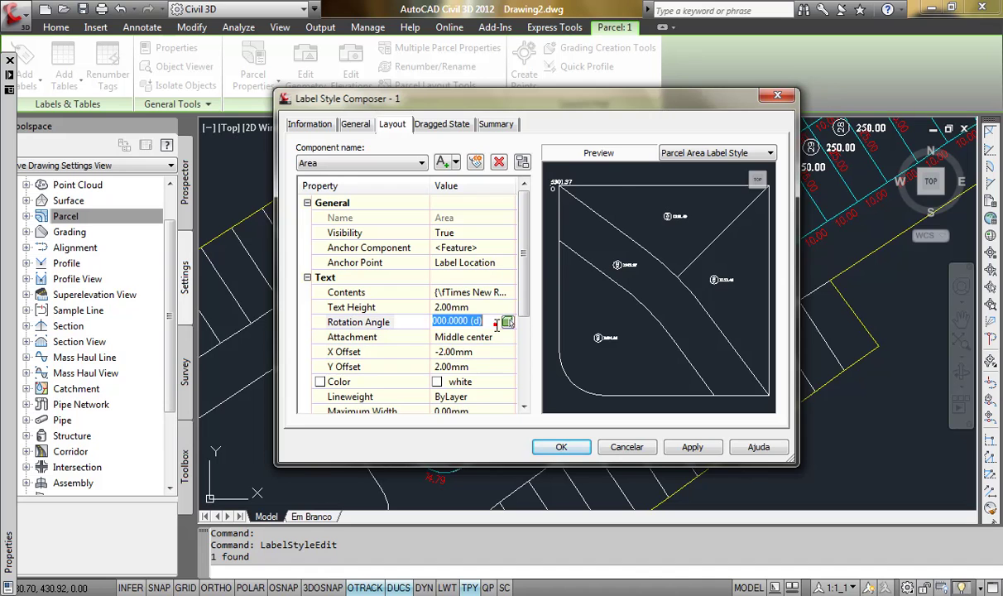
{"action": "left_click", "coordinate": [507, 323]}
{"action": "key", "text": "F3"}
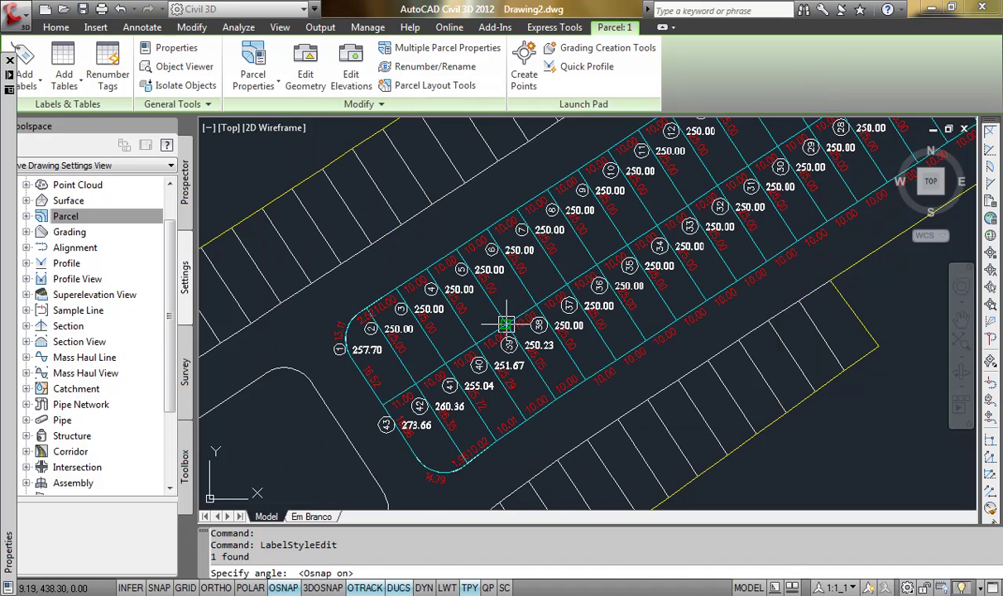
{"action": "left_click", "coordinate": [507, 330]}
{"action": "left_click", "coordinate": [542, 326]}
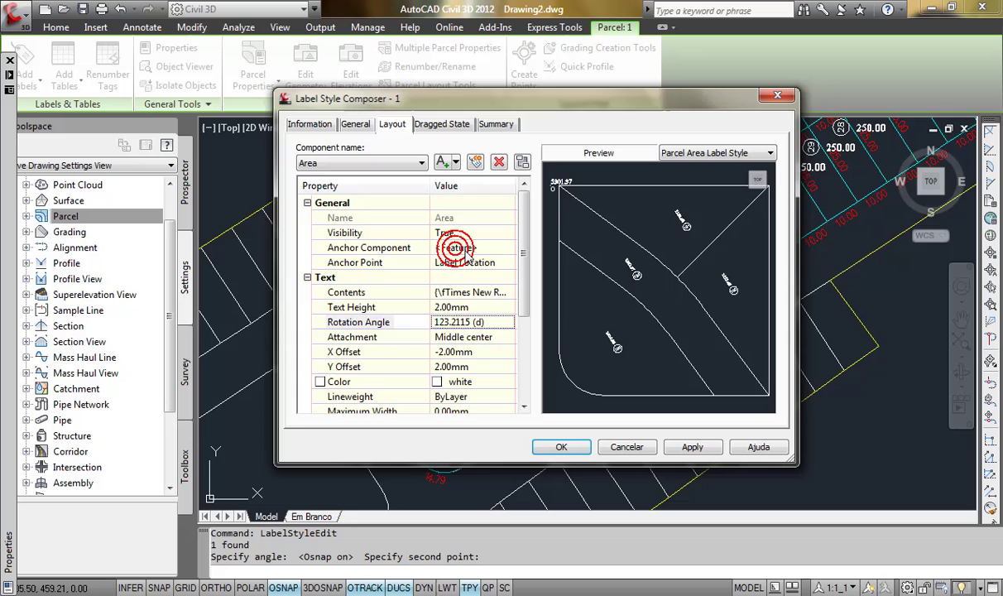
{"action": "left_click", "coordinate": [488, 383]}
{"action": "left_click", "coordinate": [505, 384]}
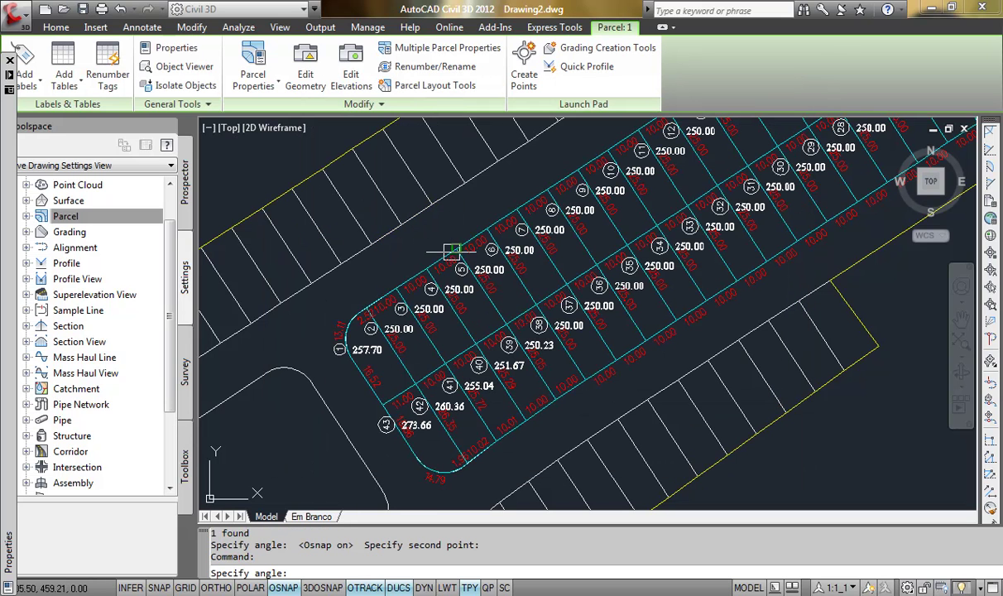
{"action": "left_click", "coordinate": [479, 307]}
{"action": "left_click", "coordinate": [507, 323]}
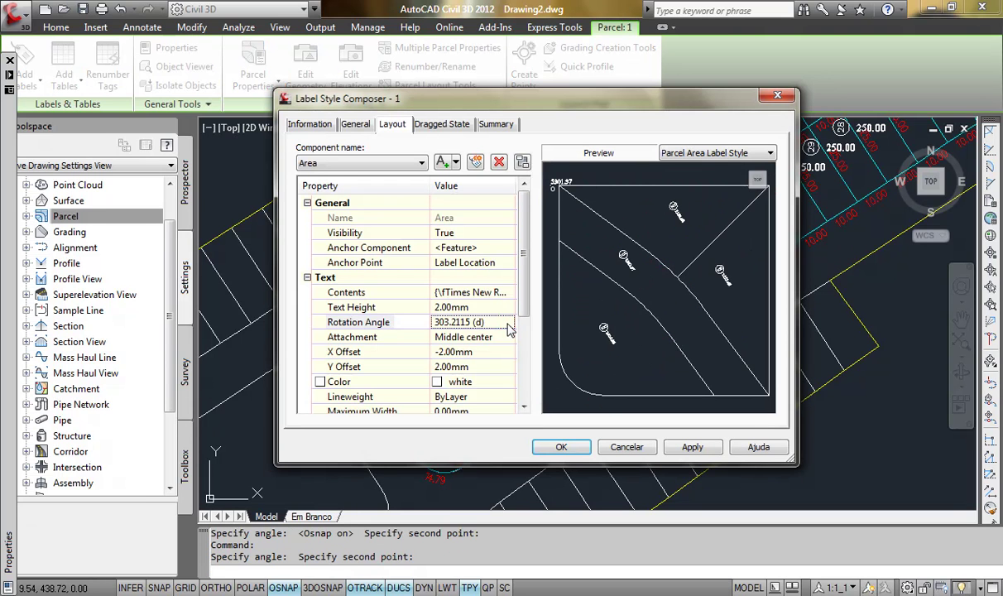
Set the label's X offset to 2 and Y offset to -2, then apply the style
{"action": "left_click", "coordinate": [473, 351]}
{"action": "type", "text": "2"}
{"action": "left_click", "coordinate": [489, 367]}
{"action": "type", "text": "-"}
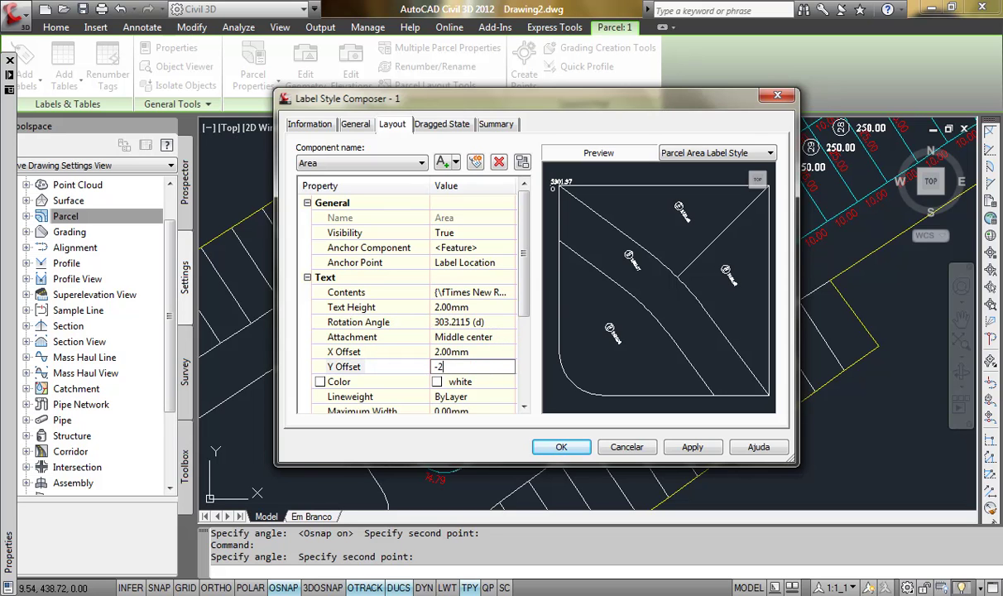
{"action": "left_click", "coordinate": [483, 352]}
{"action": "left_click", "coordinate": [543, 447]}
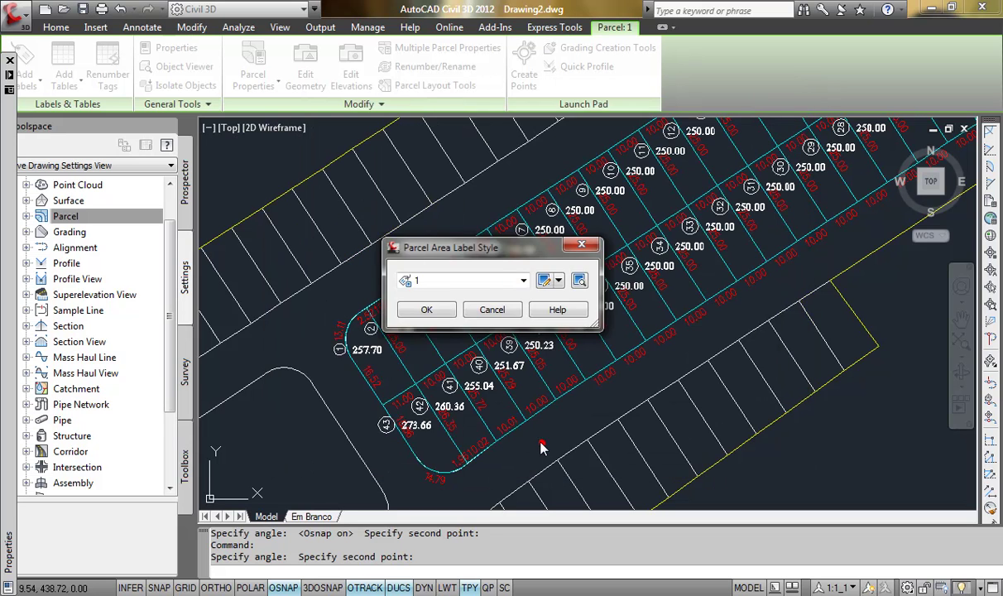
{"action": "left_click", "coordinate": [427, 312]}
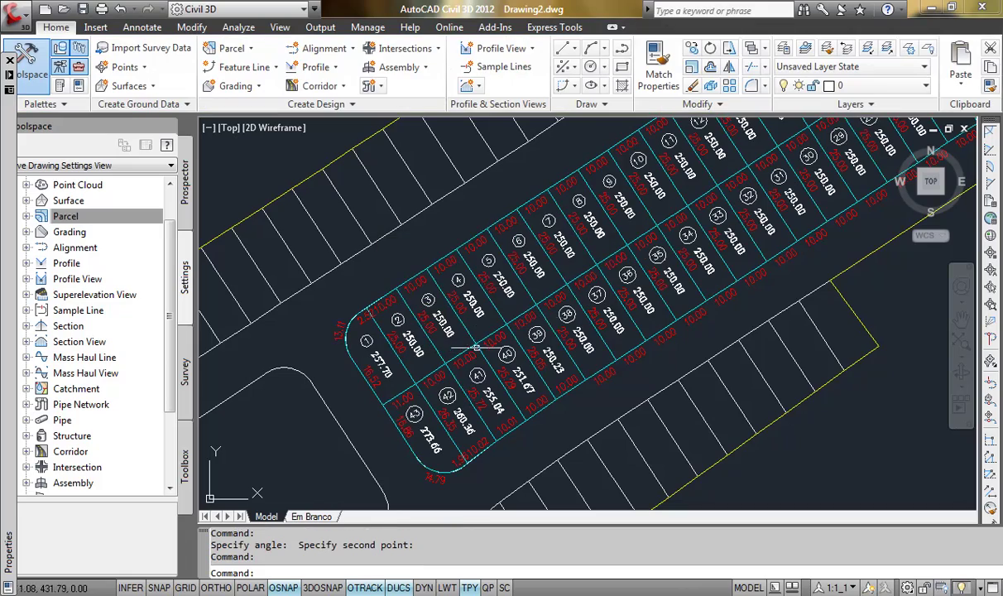
Select the area labels of lots 43 down to 34
{"action": "mouse_move", "coordinate": [734, 186]}
{"action": "middle_mouse_down"}
{"action": "mouse_move", "coordinate": [709, 234]}
{"action": "mouse_move", "coordinate": [746, 184]}
{"action": "middle_mouse_up"}
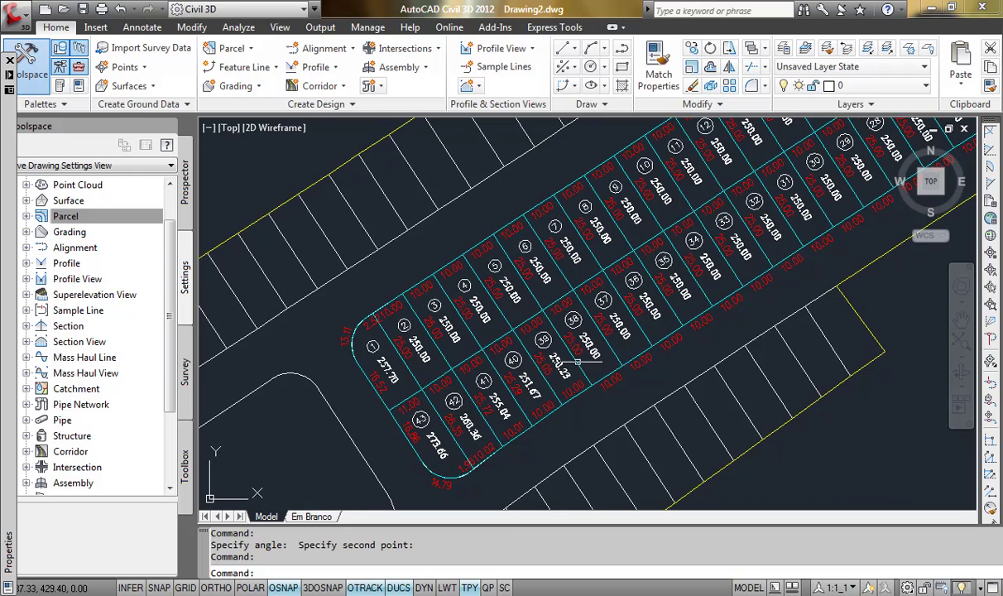
{"action": "left_click", "coordinate": [443, 454]}
{"action": "left_click", "coordinate": [455, 408]}
{"action": "left_click", "coordinate": [502, 412]}
{"action": "left_click", "coordinate": [523, 379]}
{"action": "left_click", "coordinate": [553, 358]}
{"action": "left_click", "coordinate": [584, 340]}
{"action": "left_click", "coordinate": [615, 321]}
{"action": "left_click", "coordinate": [645, 309]}
{"action": "left_click", "coordinate": [651, 318]}
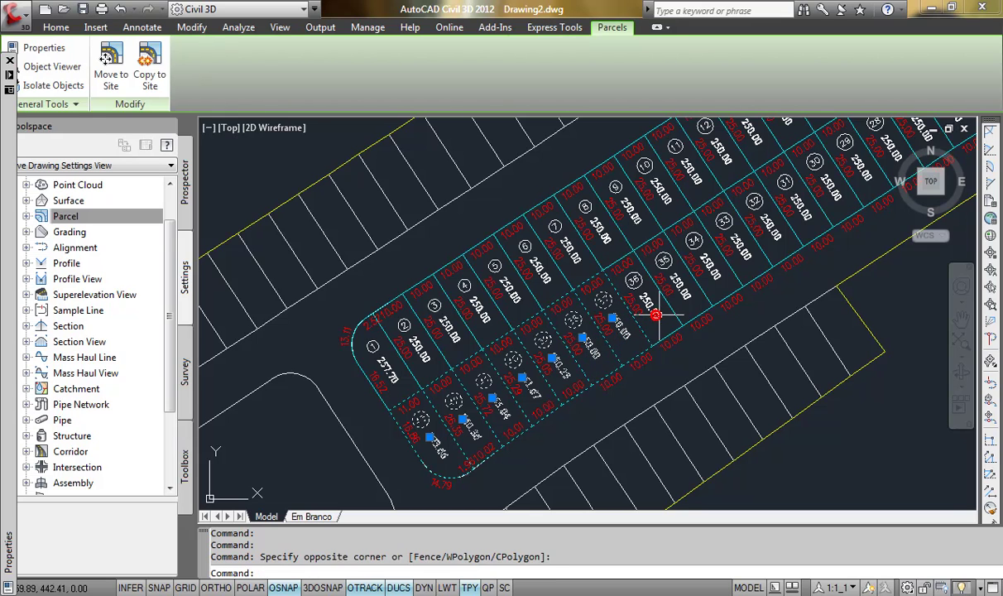
{"action": "left_click", "coordinate": [675, 274]}
{"action": "left_click", "coordinate": [712, 253]}
{"action": "left_click", "coordinate": [752, 251]}
{"action": "mouse_move", "coordinate": [753, 251]}
{"action": "middle_mouse_down"}
{"action": "mouse_move", "coordinate": [571, 336]}
{"action": "mouse_move", "coordinate": [518, 386]}
{"action": "middle_mouse_up"}
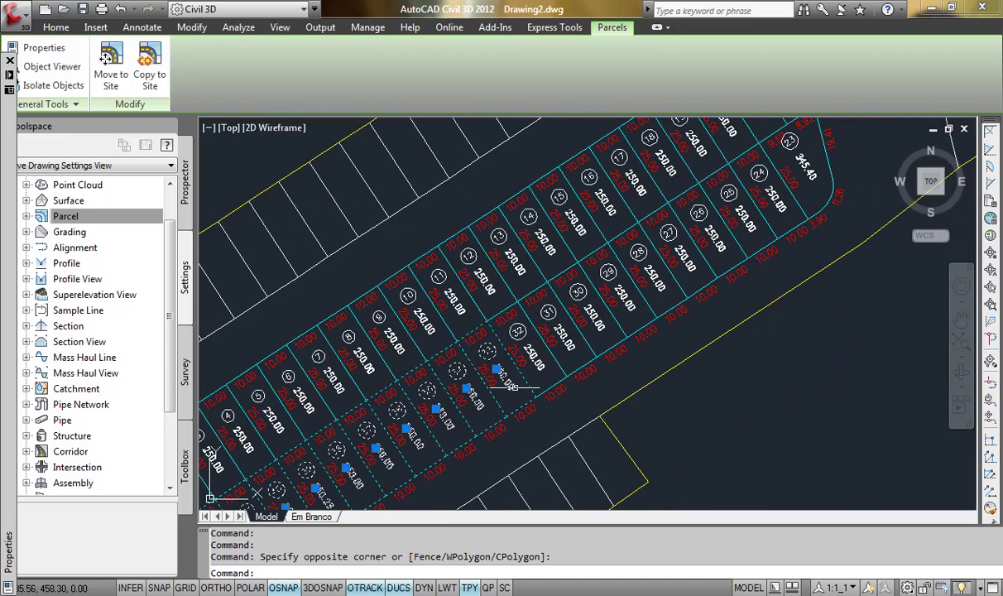
Add the area labels of lots 32 through 23 to the selection
{"action": "left_click", "coordinate": [539, 365]}
{"action": "left_click", "coordinate": [569, 346]}
{"action": "left_click", "coordinate": [600, 324]}
{"action": "left_click", "coordinate": [631, 308]}
{"action": "left_click", "coordinate": [661, 287]}
{"action": "left_click", "coordinate": [691, 266]}
{"action": "left_click", "coordinate": [719, 251]}
{"action": "left_click", "coordinate": [749, 219]}
{"action": "left_click", "coordinate": [783, 197]}
Change the selected parcels' area label style to 2 in Properties and clear the selection
{"action": "scroll", "coordinate": [650, 269], "scroll_direction": "down", "scroll_amount": 2}
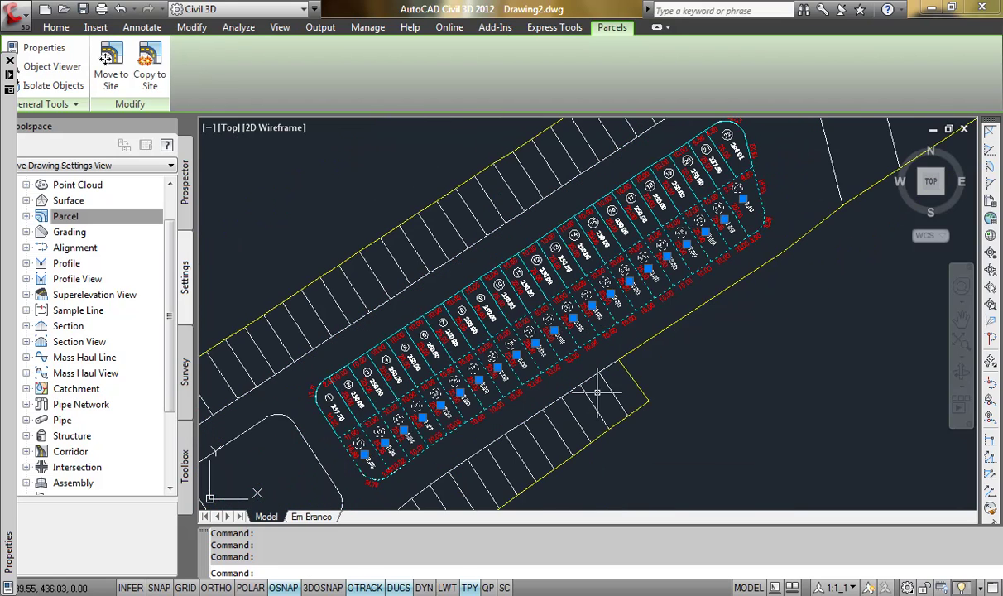
{"action": "scroll", "coordinate": [596, 389], "scroll_direction": "down", "scroll_amount": 2}
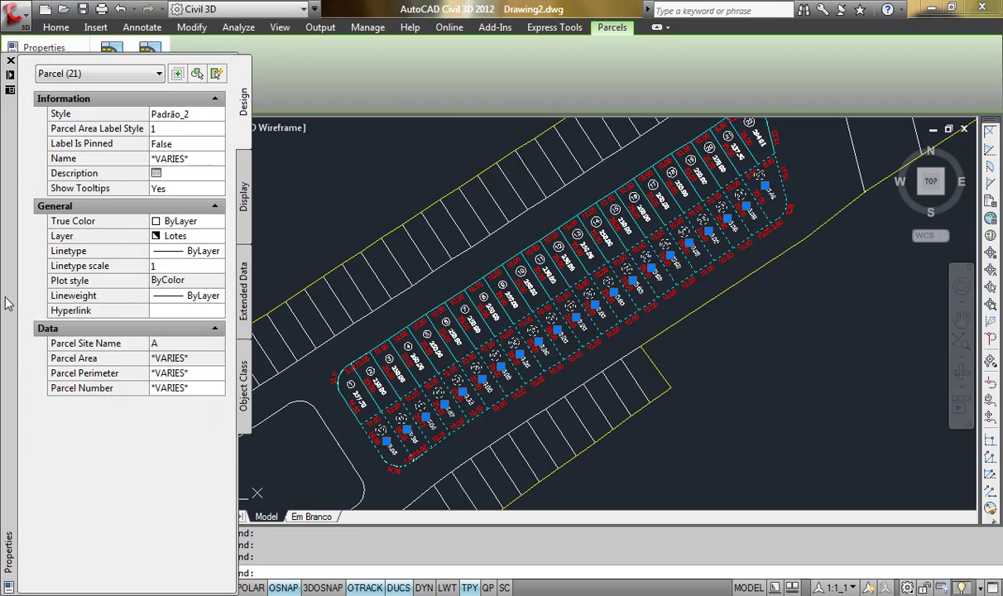
{"action": "left_click", "coordinate": [183, 130]}
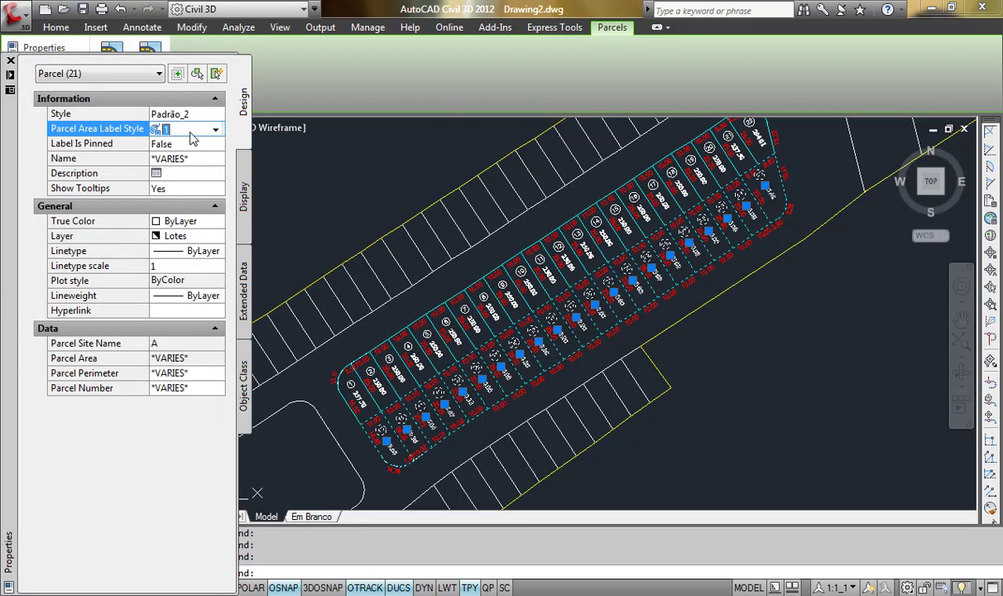
{"action": "left_click", "coordinate": [190, 134]}
{"action": "left_click", "coordinate": [182, 161]}
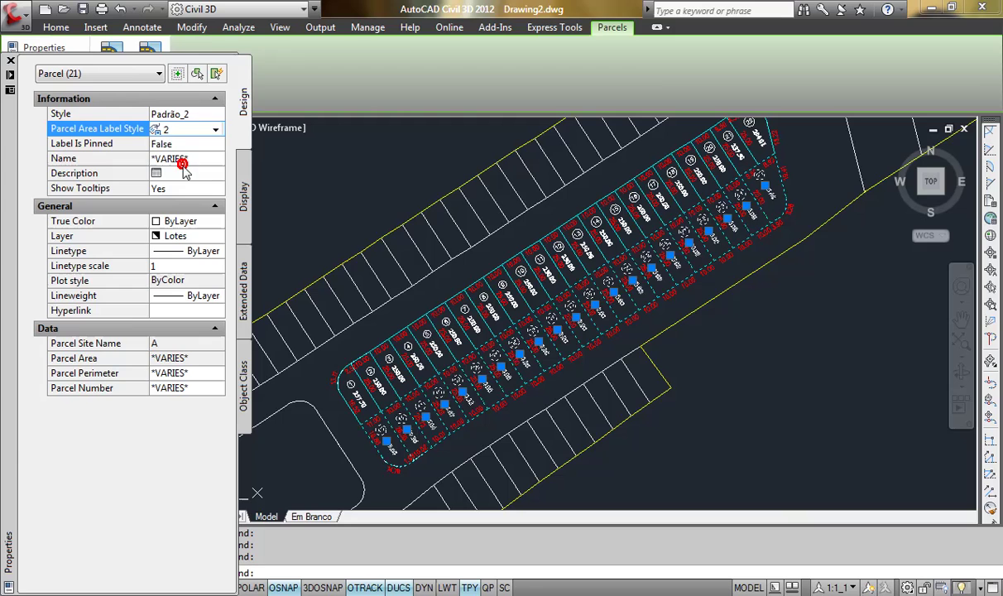
{"action": "key", "text": "Escape"}
{"action": "key", "text": "Escape"}
Open area label style 2 from parcel 43 and pick its rotation of 303.2115° along the lot line
{"action": "scroll", "coordinate": [336, 477], "scroll_direction": "up", "scroll_amount": 5}
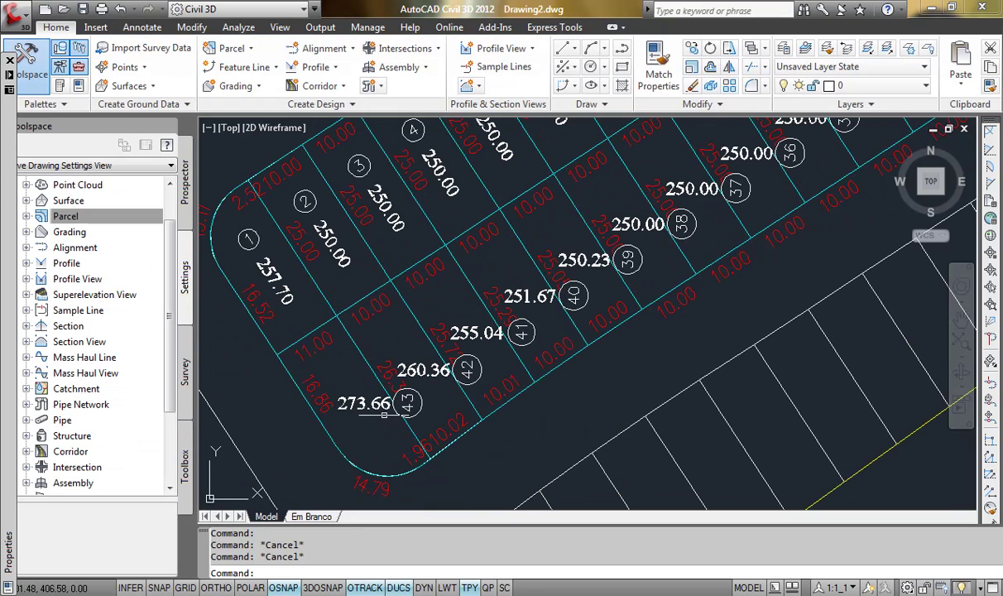
{"action": "left_click", "coordinate": [364, 406]}
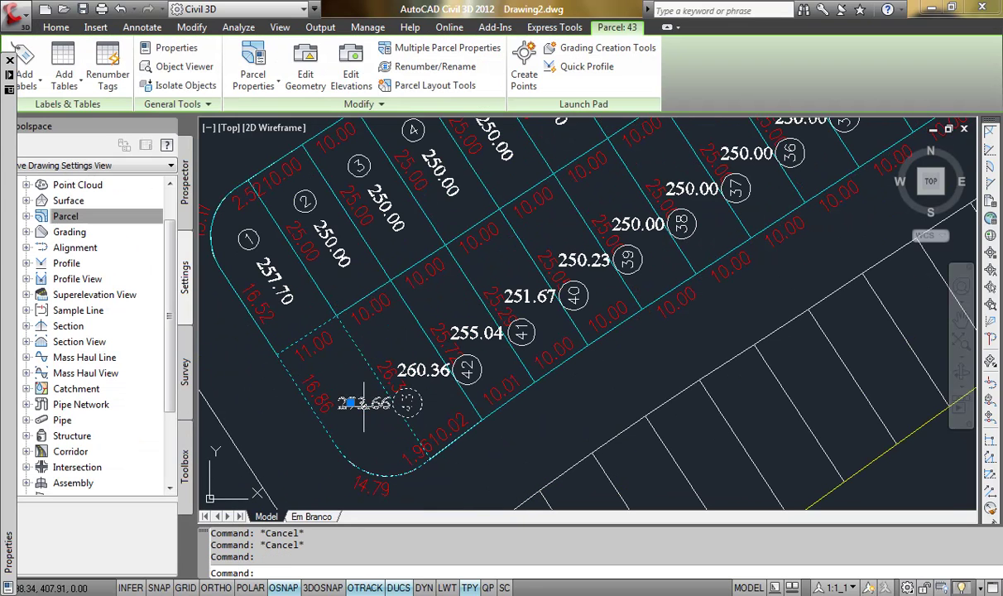
{"action": "right_click", "coordinate": [364, 405]}
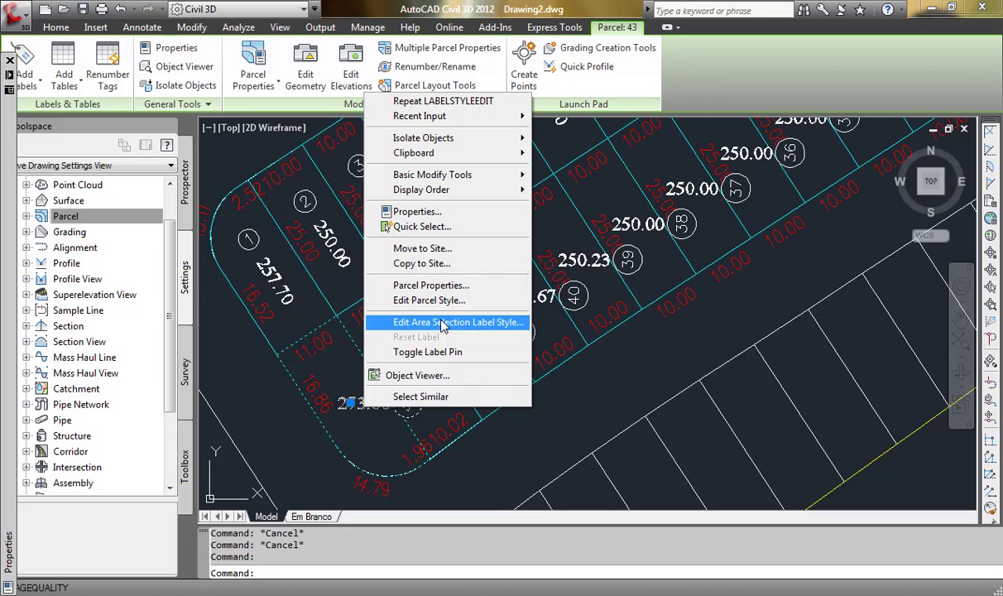
{"action": "left_click", "coordinate": [443, 323]}
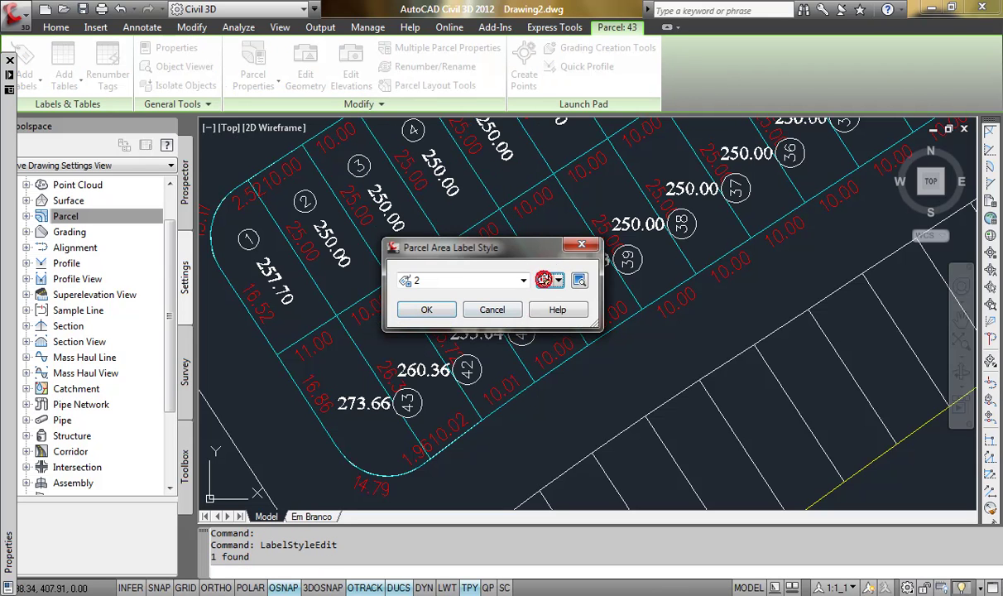
{"action": "left_click", "coordinate": [544, 280]}
{"action": "left_click", "coordinate": [480, 322]}
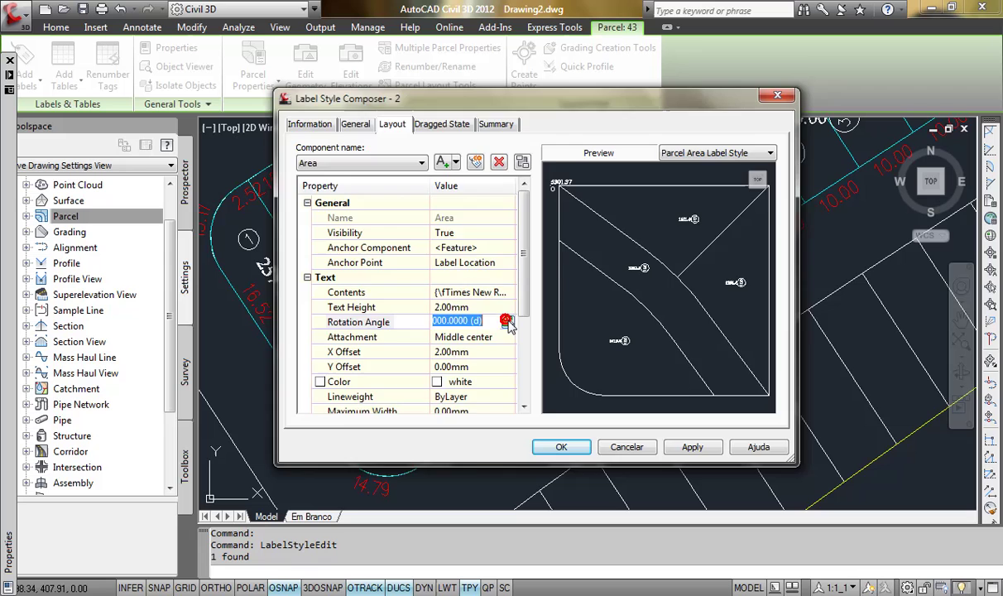
{"action": "left_click", "coordinate": [506, 322]}
{"action": "left_click", "coordinate": [392, 283]}
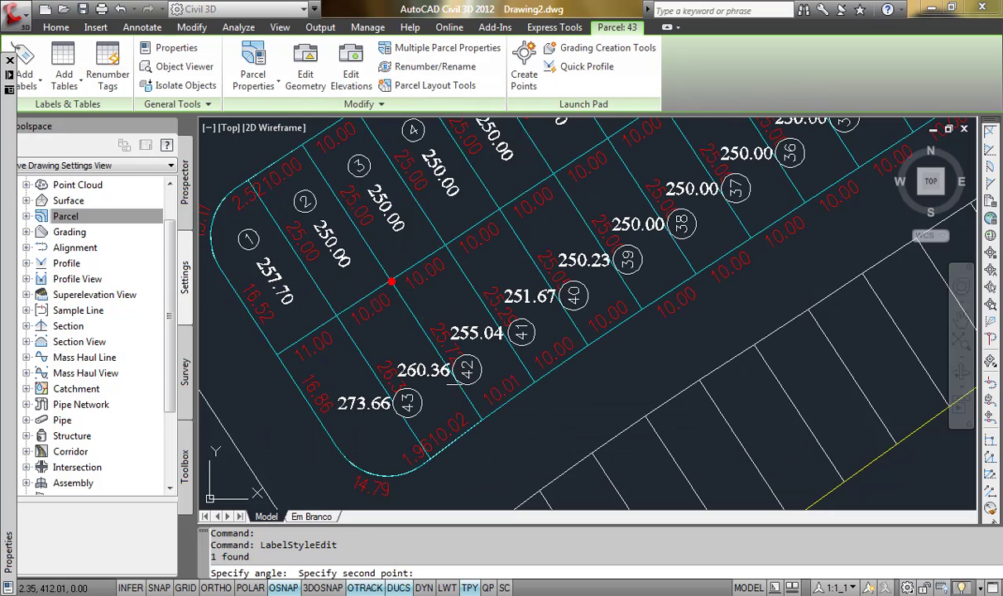
{"action": "left_click", "coordinate": [482, 419]}
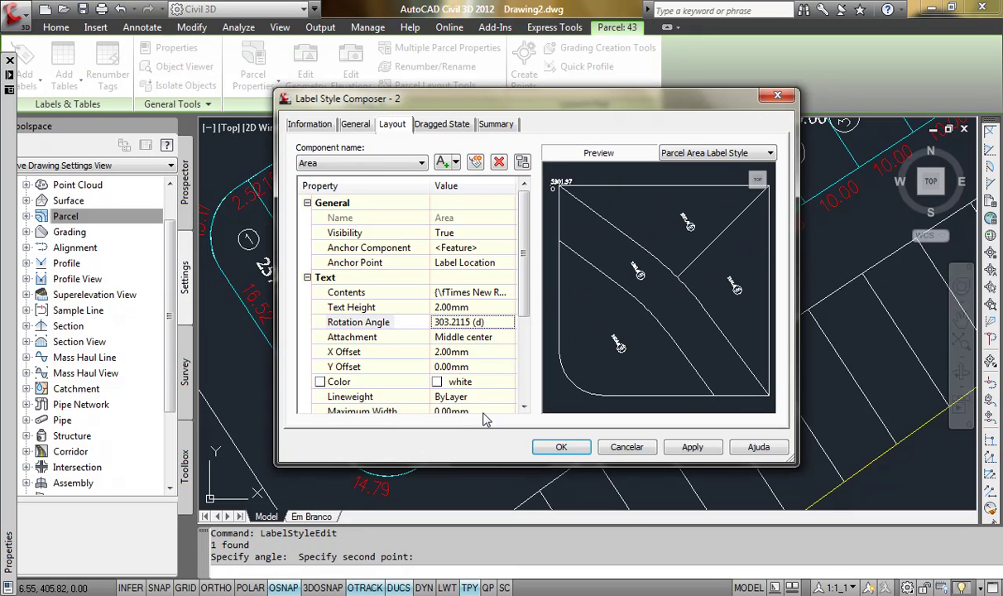
Set style 2's X offset to 0 and Y offset to 2 mm, then apply it
{"action": "left_click", "coordinate": [482, 352]}
{"action": "type", "text": "0"}
{"action": "left_click", "coordinate": [479, 366]}
{"action": "type", "text": "-2"}
{"action": "left_click", "coordinate": [485, 351]}
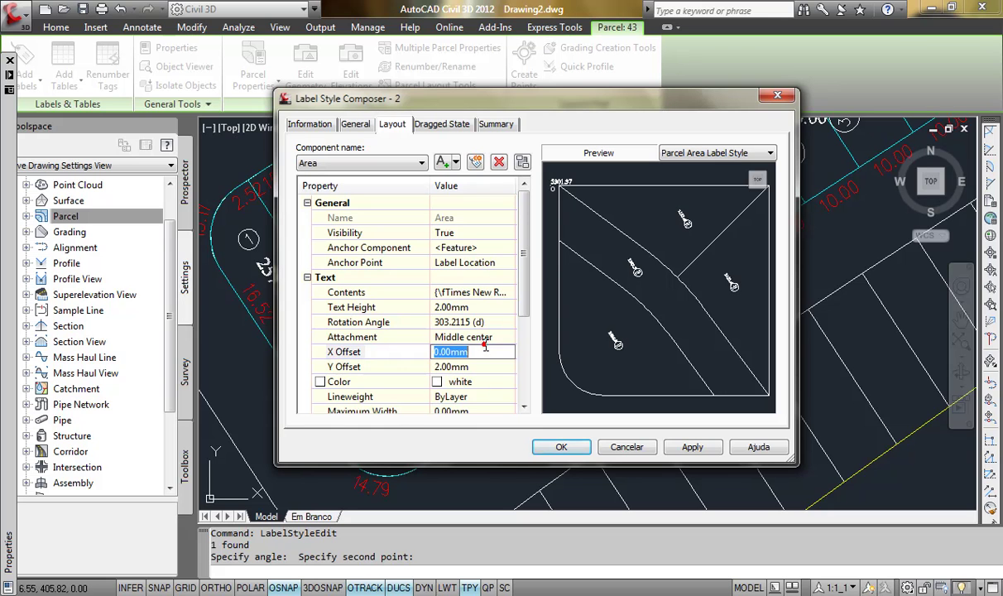
{"action": "left_click", "coordinate": [561, 447]}
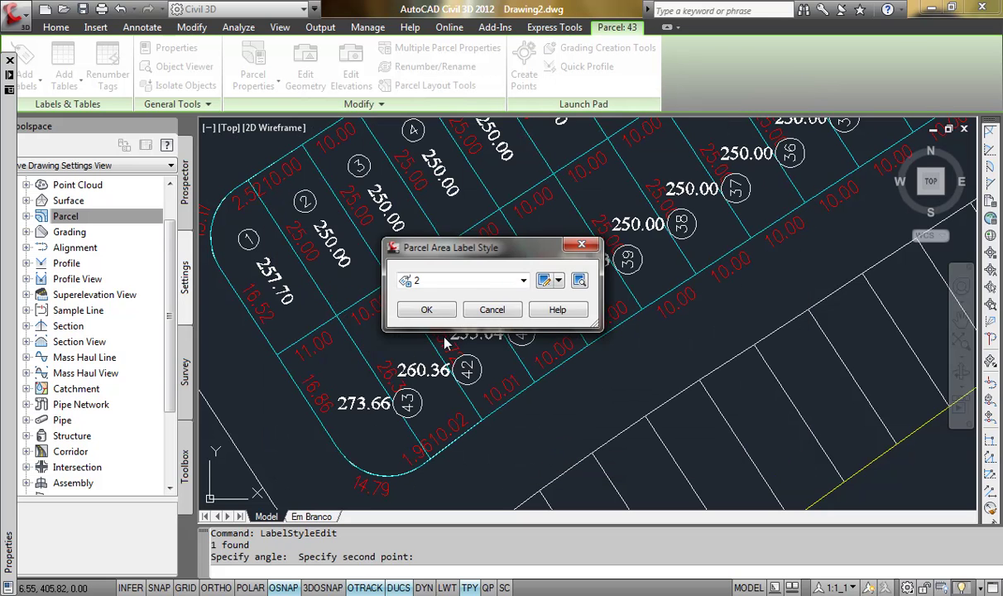
{"action": "left_click", "coordinate": [423, 306]}
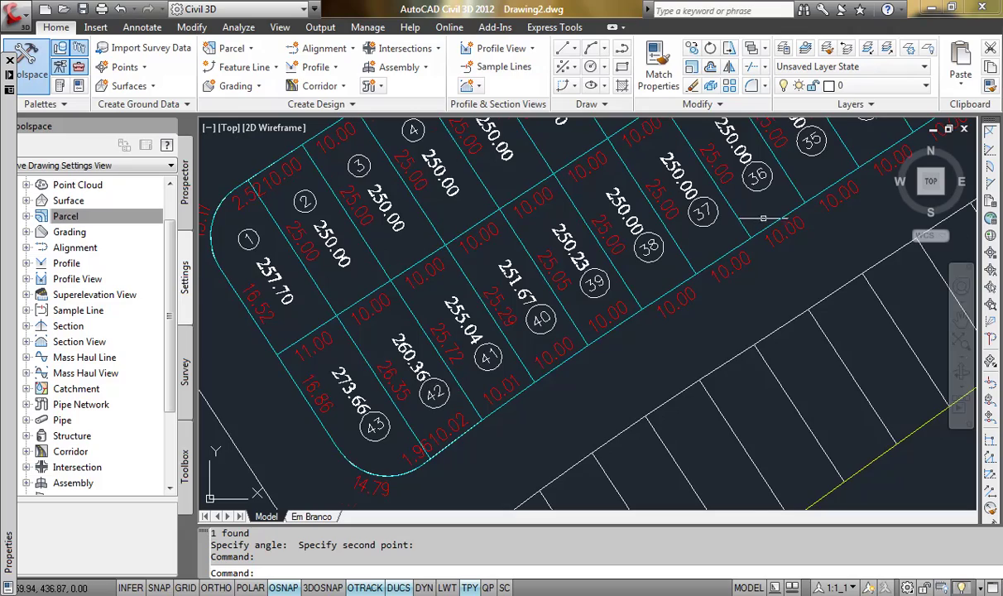
Run SELECT with the Fence option and turn object snap off with F3
{"action": "scroll", "coordinate": [578, 340], "scroll_direction": "down", "scroll_amount": 5}
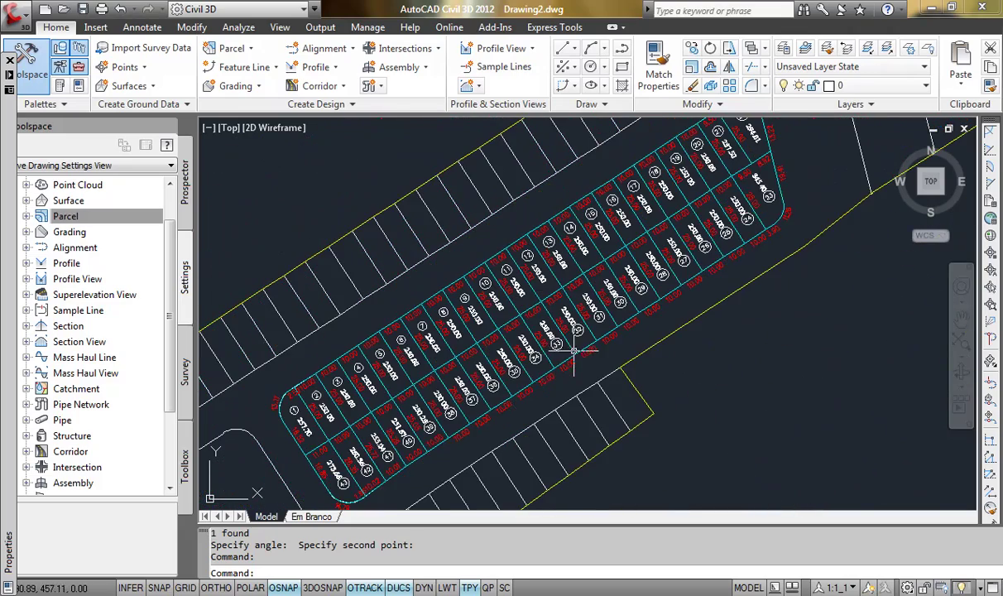
{"action": "scroll", "coordinate": [560, 370], "scroll_direction": "up", "scroll_amount": 2}
{"action": "type", "text": "slect"}
{"action": "left_click", "coordinate": [285, 573]}
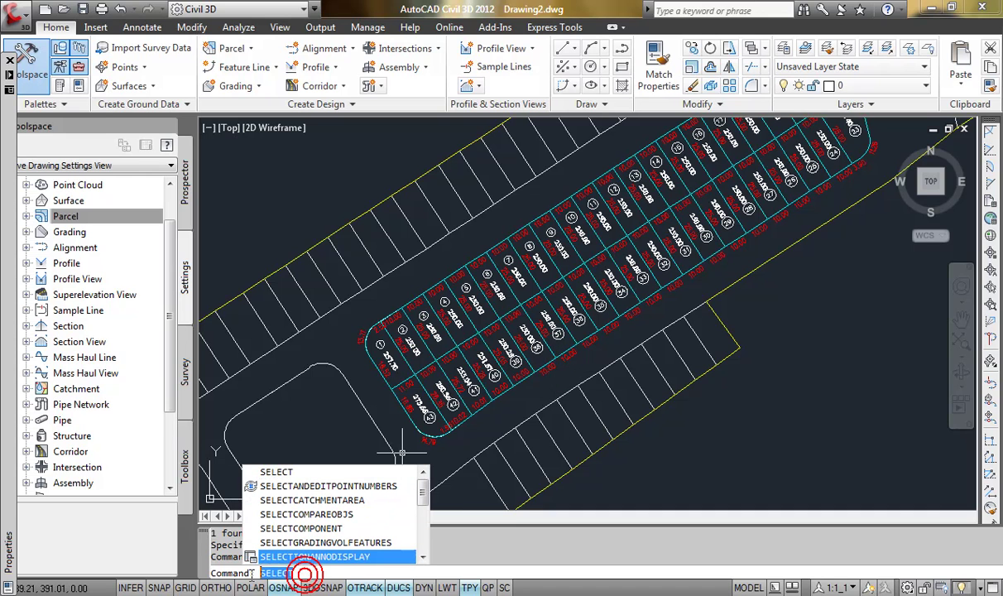
{"action": "key", "text": "Return"}
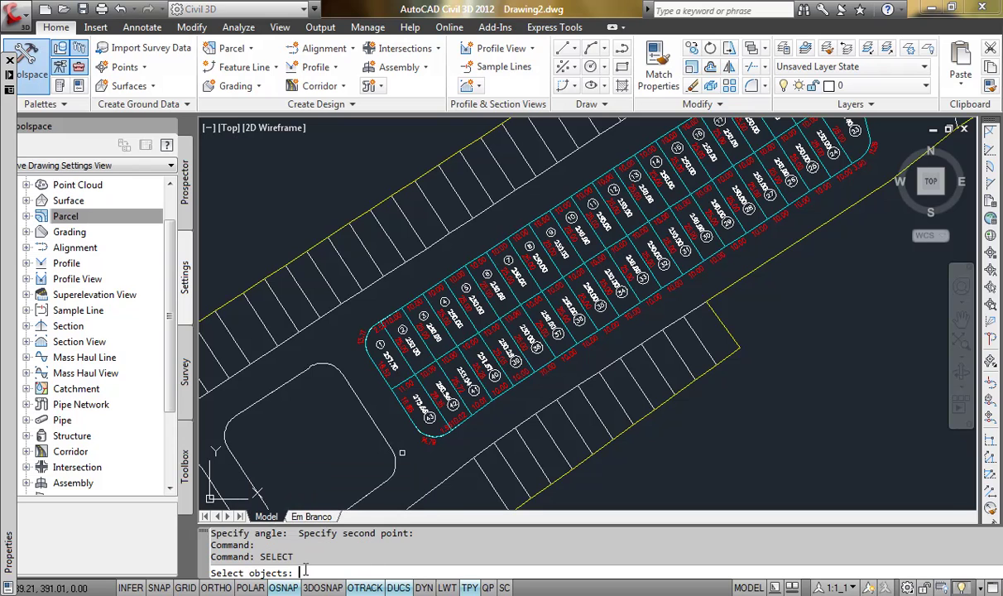
{"action": "type", "text": "f"}
{"action": "double_click", "coordinate": [323, 573]}
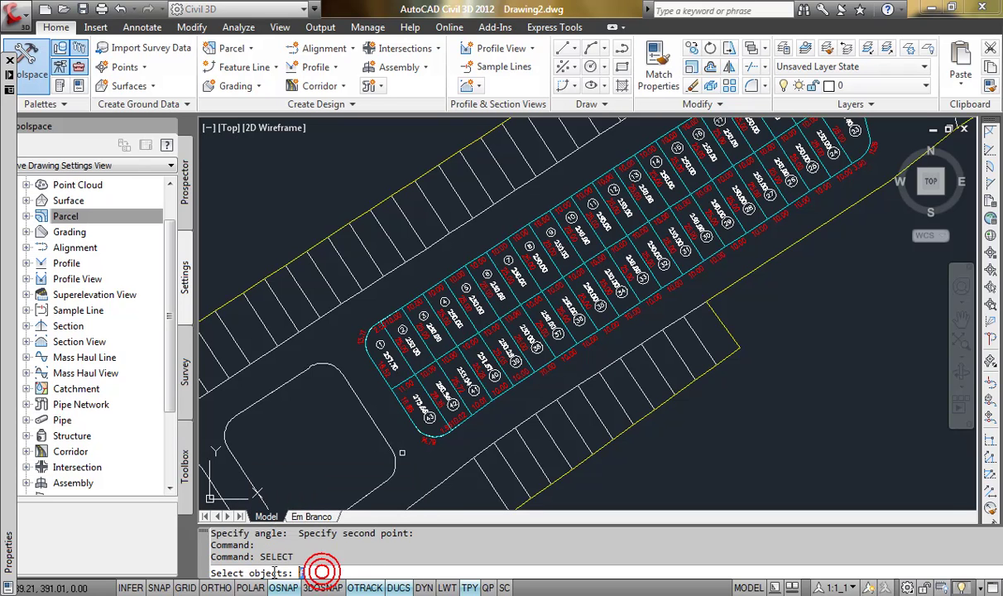
{"action": "key", "text": "Return"}
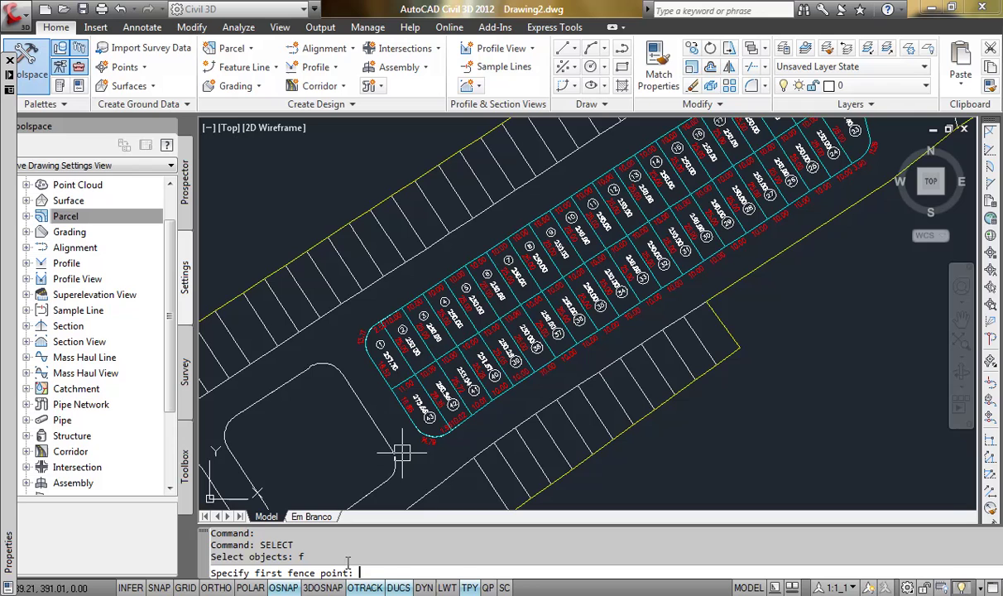
{"action": "key", "text": "F3"}
Draw a fence along the block's lower edge, selecting 22 lot-edge dimension labels
{"action": "left_click", "coordinate": [417, 439]}
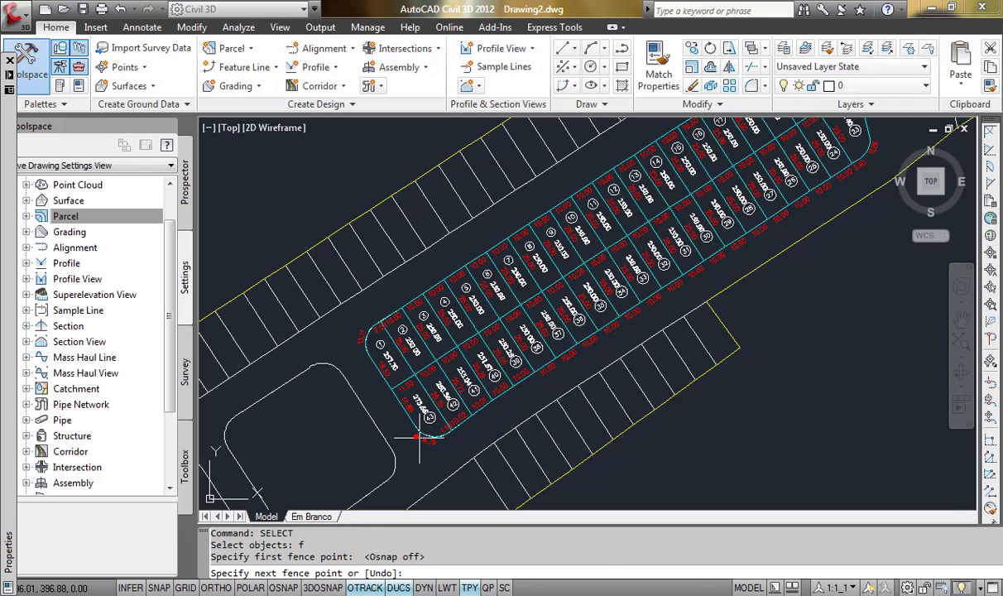
{"action": "scroll", "coordinate": [437, 441], "scroll_direction": "down", "scroll_amount": 1}
{"action": "scroll", "coordinate": [380, 476], "scroll_direction": "down", "scroll_amount": 1}
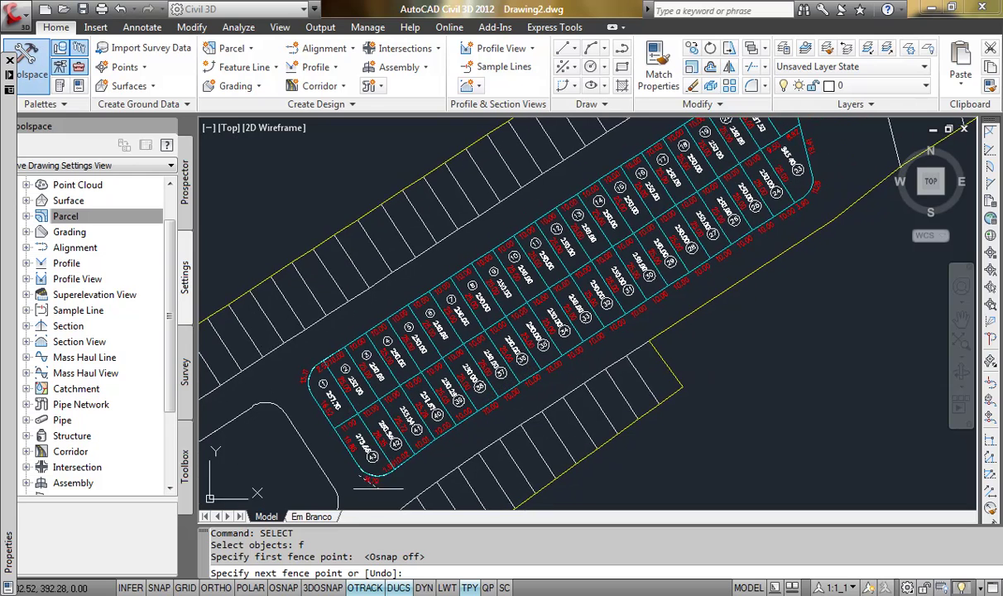
{"action": "scroll", "coordinate": [377, 478], "scroll_direction": "down", "scroll_amount": 1}
{"action": "left_click", "coordinate": [380, 482]}
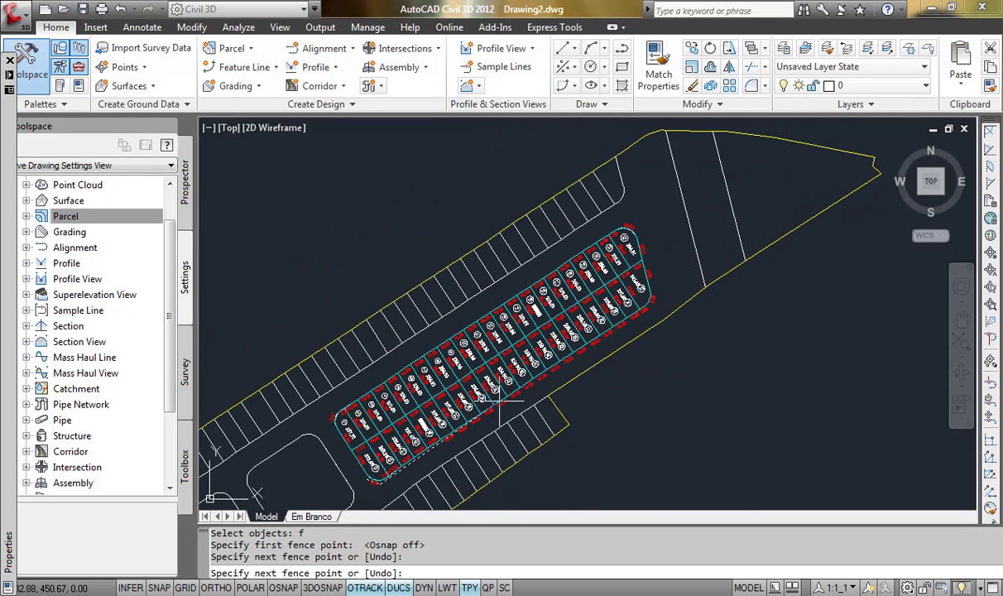
{"action": "left_click", "coordinate": [654, 303]}
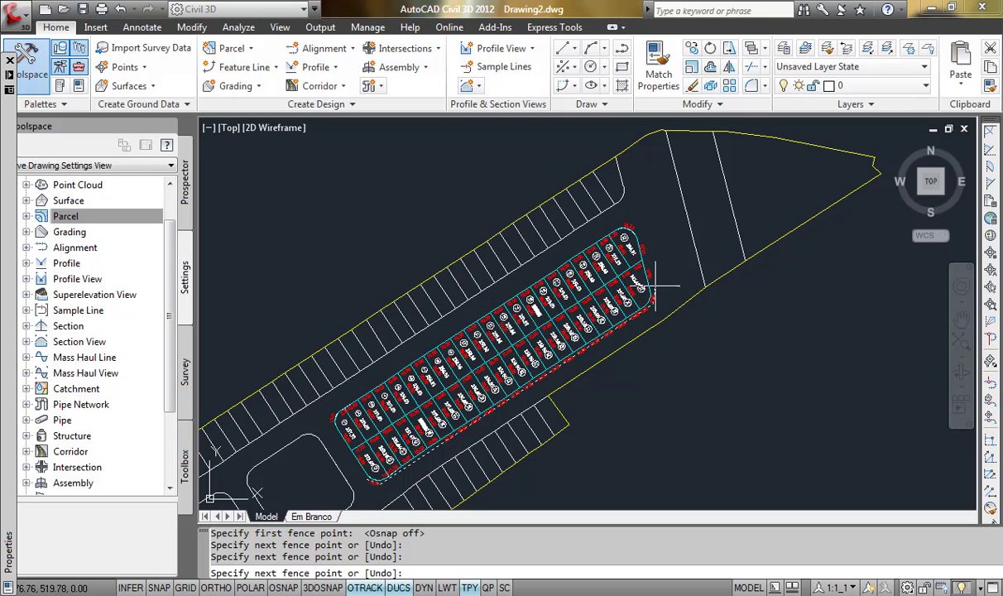
{"action": "left_click", "coordinate": [653, 286]}
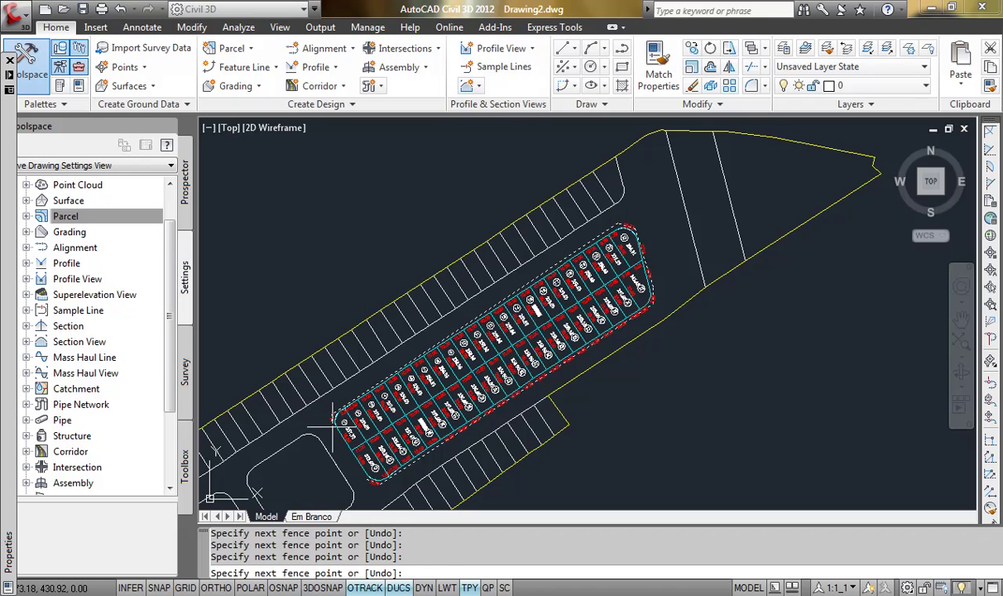
{"action": "key", "text": "Return"}
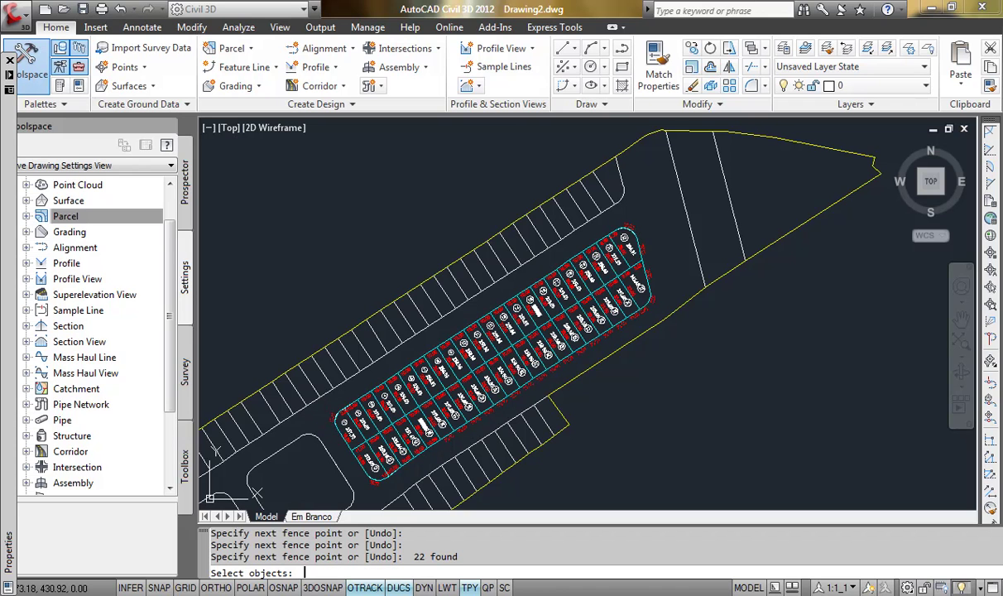
{"action": "key", "text": "Return"}
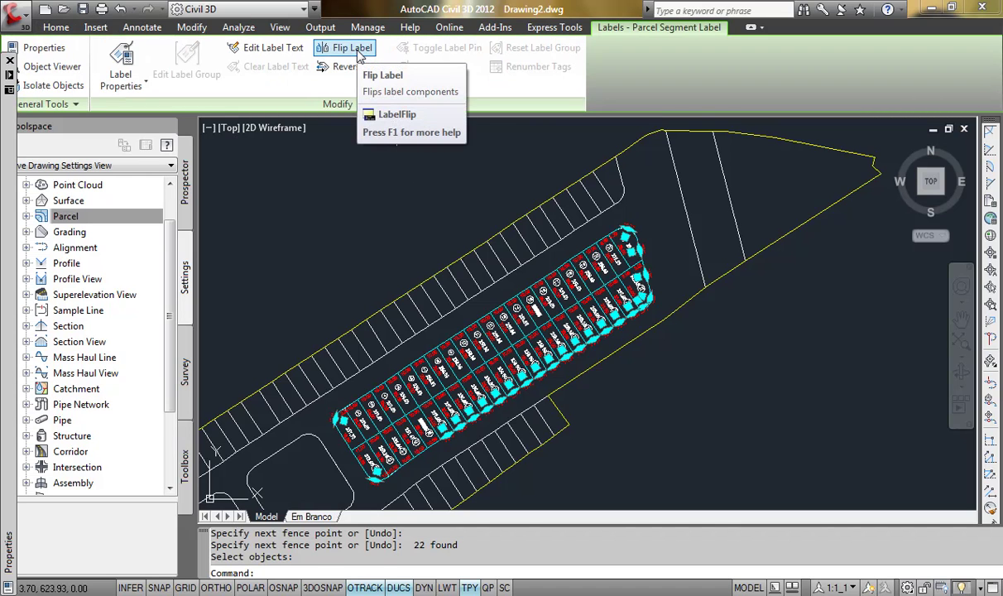
Flip the 22 selected parcel segment labels, clear the selection, and zoom into the lots
{"action": "left_click", "coordinate": [355, 48]}
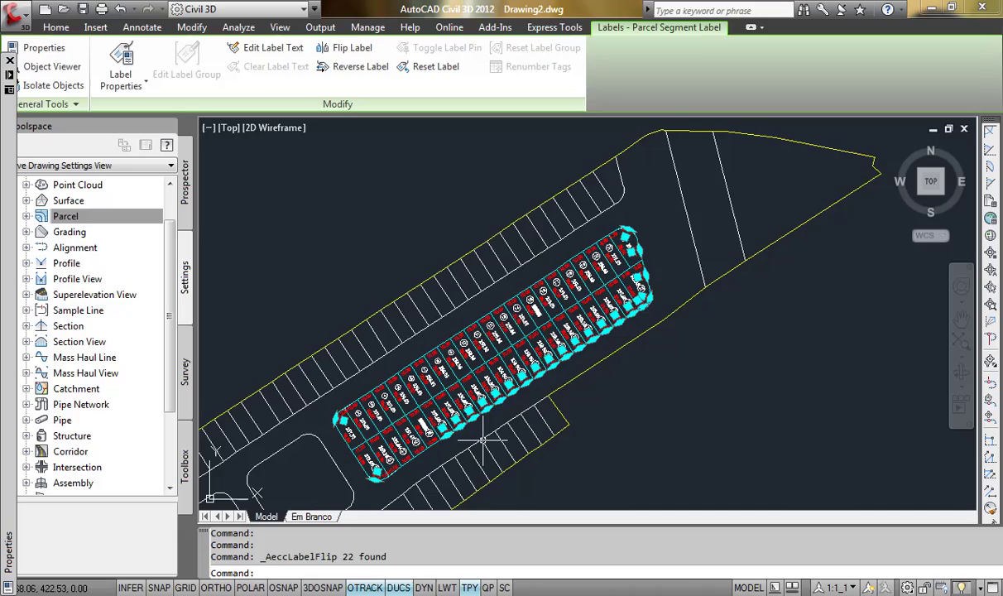
{"action": "key", "text": "Escape"}
{"action": "scroll", "coordinate": [560, 394], "scroll_direction": "up", "scroll_amount": 2}
{"action": "scroll", "coordinate": [560, 395], "scroll_direction": "up", "scroll_amount": 2}
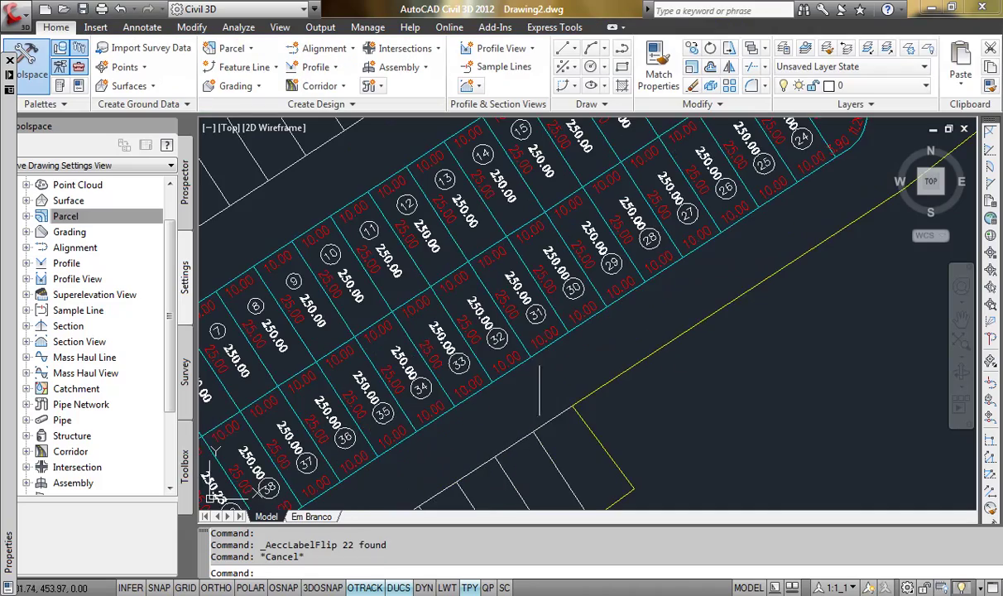
{"action": "mouse_move", "coordinate": [721, 298]}
{"action": "middle_mouse_down"}
{"action": "mouse_move", "coordinate": [585, 408]}
{"action": "mouse_move", "coordinate": [593, 455]}
{"action": "middle_mouse_up"}
{"action": "scroll", "coordinate": [605, 207], "scroll_direction": "up", "scroll_amount": 2}
{"action": "scroll", "coordinate": [605, 207], "scroll_direction": "up", "scroll_amount": 2}
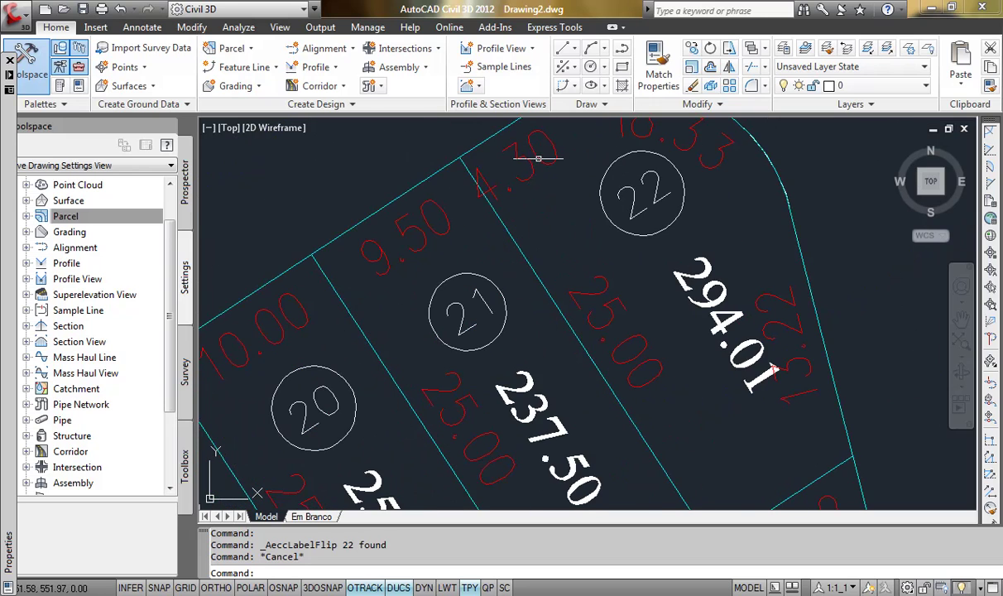
Select lot 22's 4.30 segment label, then cancel repositioning it
{"action": "left_click", "coordinate": [522, 161]}
{"action": "middle_click_drag", "start_coordinate": [521, 161], "coordinate": [531, 246]}
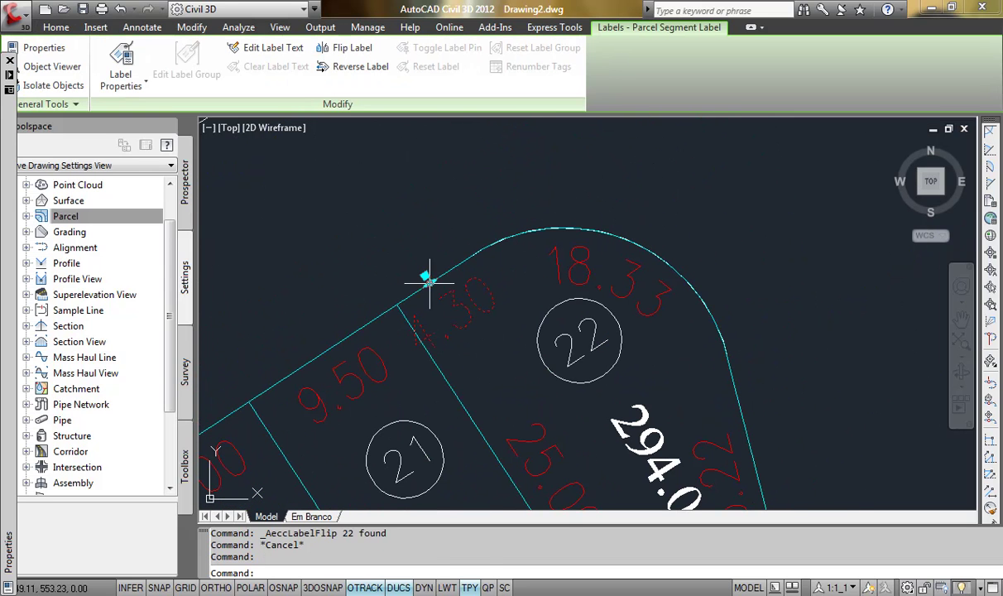
{"action": "left_click", "coordinate": [428, 279]}
{"action": "scroll", "coordinate": [470, 315], "scroll_direction": "down", "scroll_amount": 3}
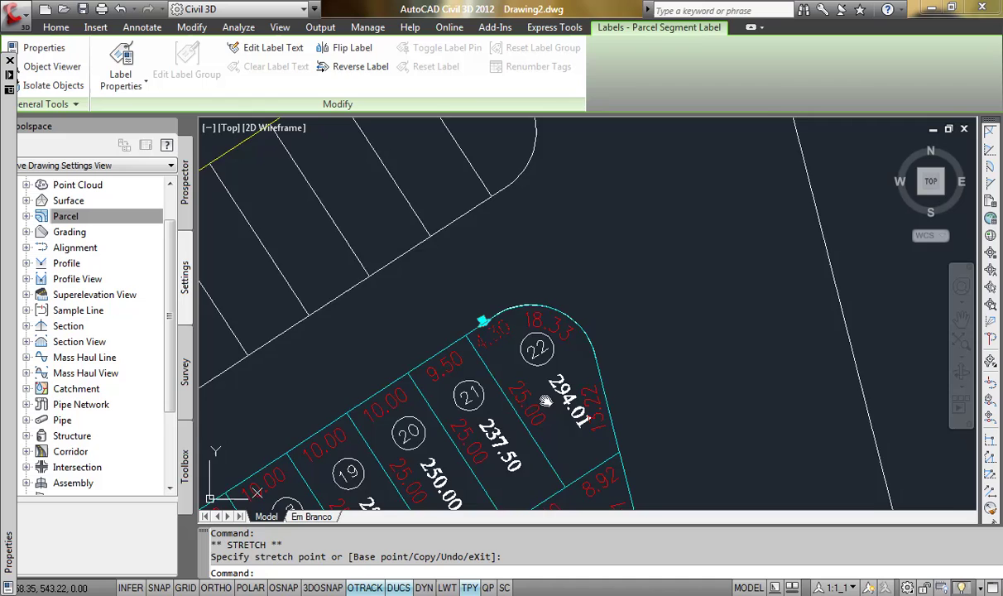
{"action": "key", "text": "Escape"}
{"action": "scroll", "coordinate": [552, 352], "scroll_direction": "up", "scroll_amount": 5}
Check lot 22's area label, leave it in place, and view the whole lot block
{"action": "left_click", "coordinate": [480, 340]}
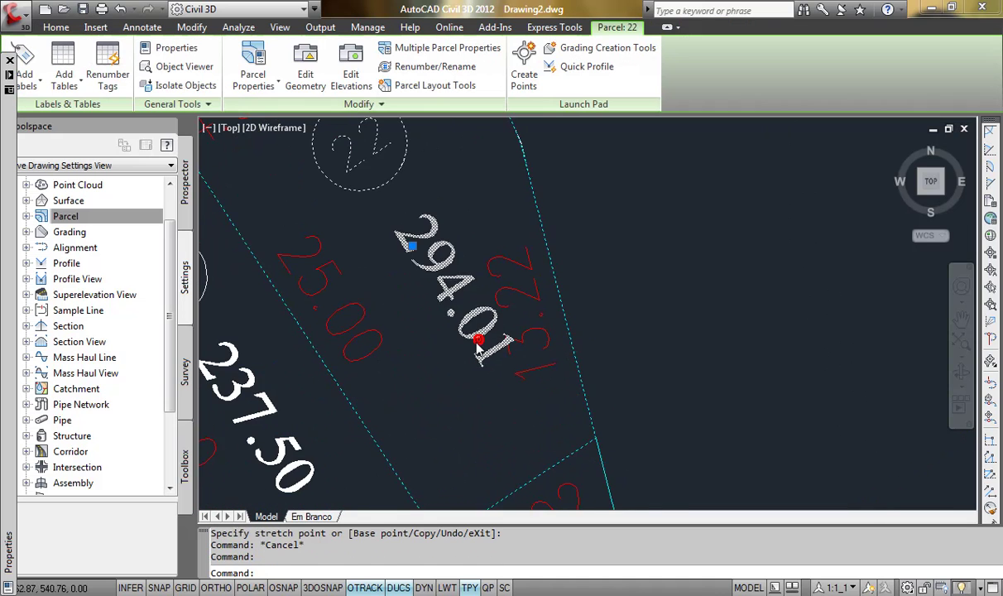
{"action": "scroll", "coordinate": [477, 331], "scroll_direction": "down", "scroll_amount": 3}
{"action": "left_click", "coordinate": [436, 287]}
{"action": "scroll", "coordinate": [432, 286], "scroll_direction": "up", "scroll_amount": 3}
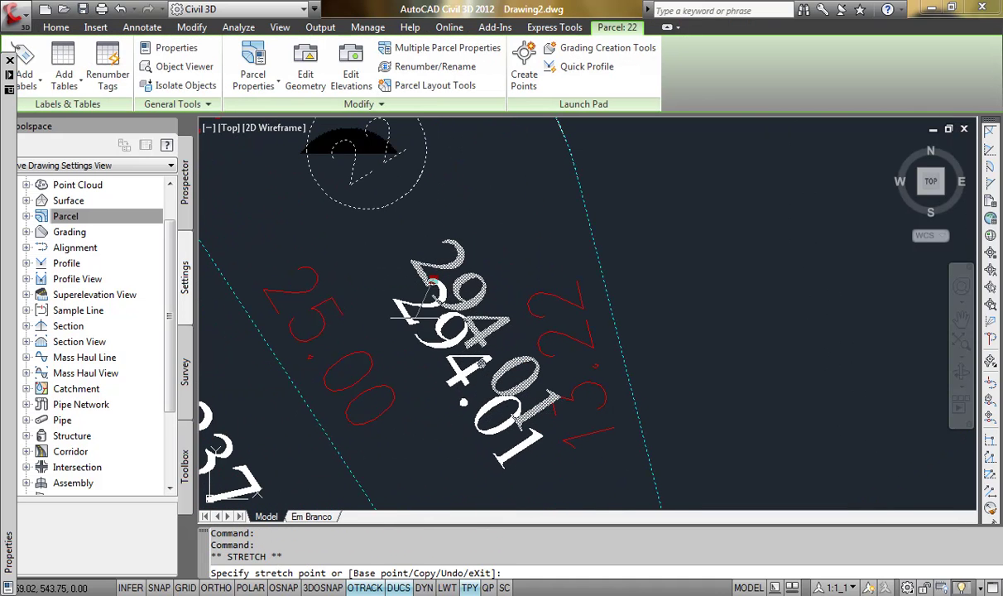
{"action": "key", "text": "Escape"}
{"action": "scroll", "coordinate": [501, 308], "scroll_direction": "down", "scroll_amount": 4}
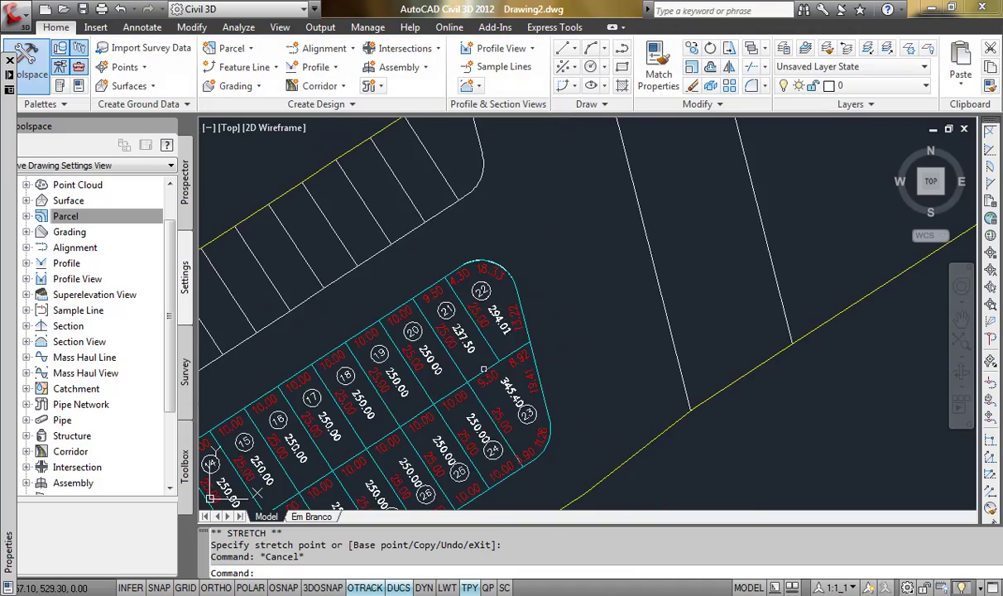
{"action": "mouse_move", "coordinate": [530, 397]}
{"action": "middle_mouse_down"}
{"action": "mouse_move", "coordinate": [468, 449]}
{"action": "mouse_move", "coordinate": [569, 331]}
{"action": "middle_mouse_up"}
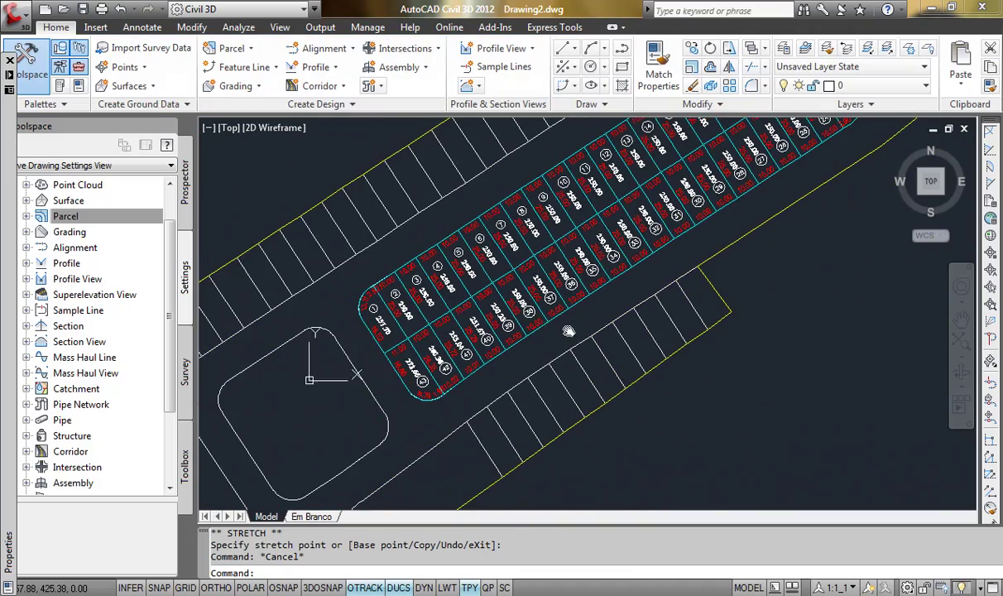
{"action": "scroll", "coordinate": [414, 344], "scroll_direction": "down", "scroll_amount": 3}
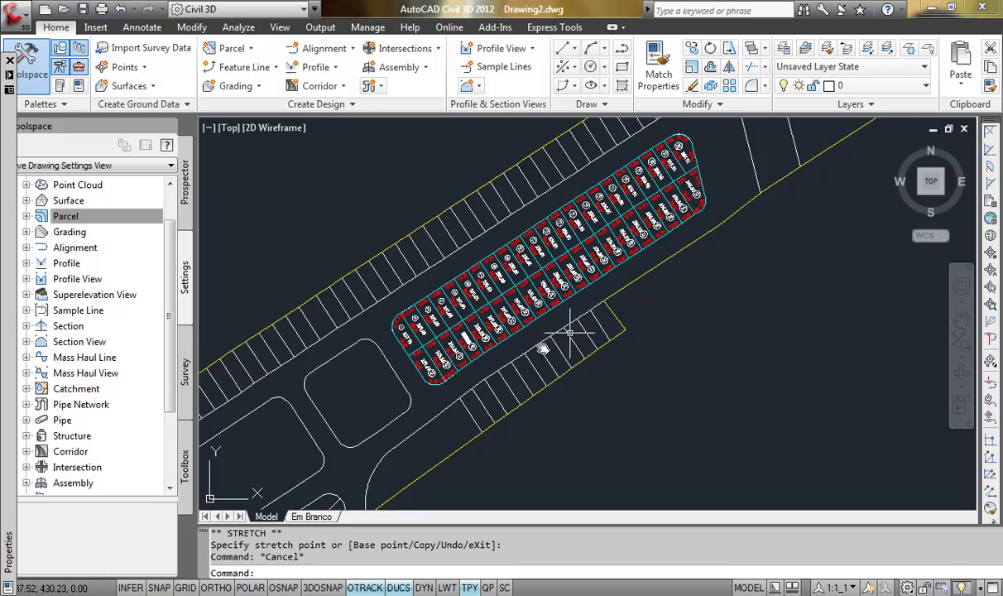
{"action": "scroll", "coordinate": [539, 331], "scroll_direction": "up", "scroll_amount": 1}
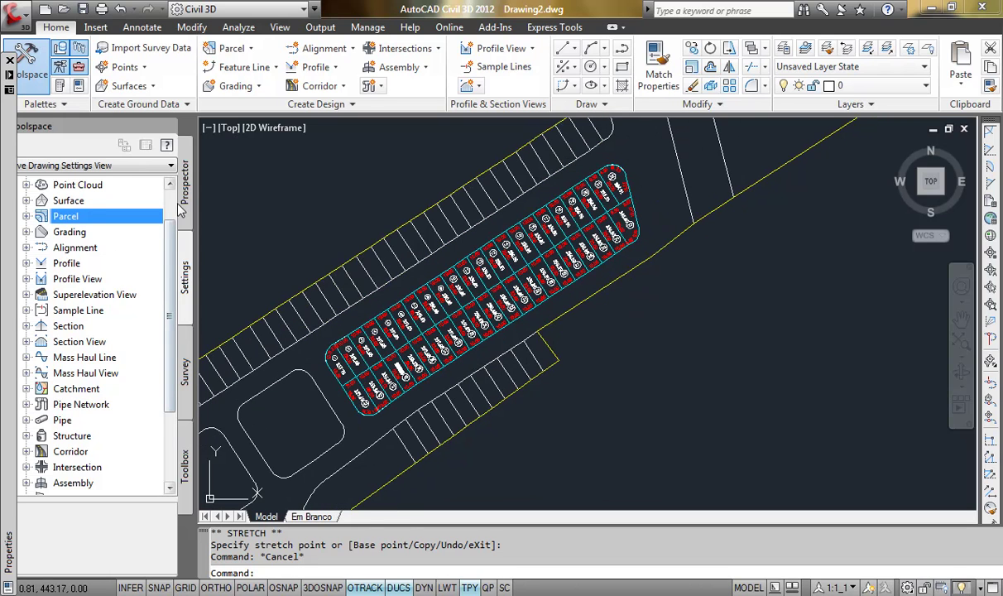
Expand Sites > A > Parcels in the Prospector tree
{"action": "left_click", "coordinate": [183, 203]}
{"action": "left_click", "coordinate": [26, 280]}
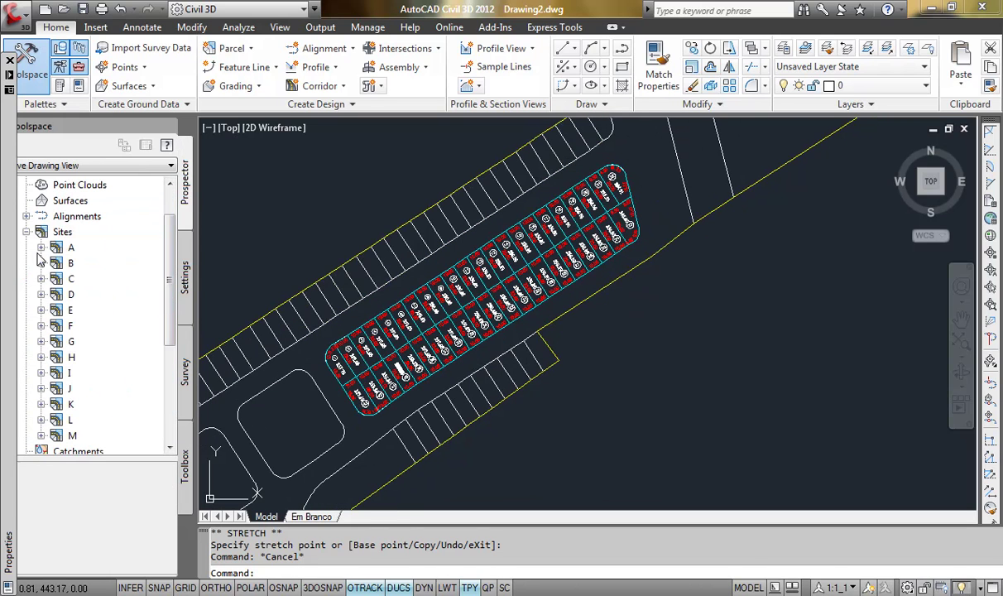
{"action": "left_click", "coordinate": [41, 248]}
{"action": "left_click", "coordinate": [56, 311]}
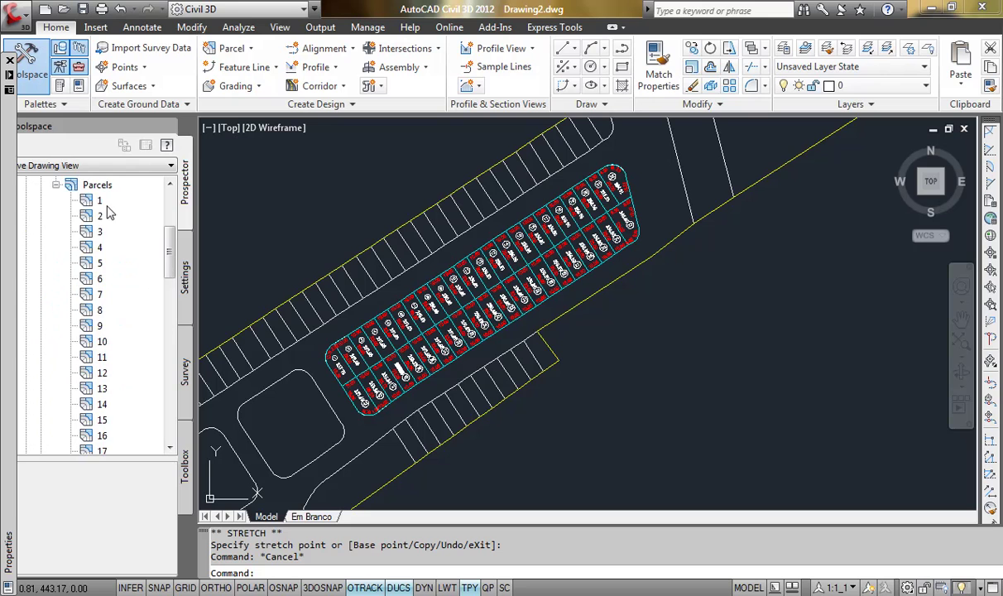
{"action": "scroll", "coordinate": [110, 207], "scroll_direction": "down", "scroll_amount": 5}
{"action": "scroll", "coordinate": [112, 389], "scroll_direction": "down", "scroll_amount": 1}
{"action": "scroll", "coordinate": [112, 399], "scroll_direction": "down", "scroll_amount": 4}
{"action": "scroll", "coordinate": [107, 385], "scroll_direction": "up", "scroll_amount": 9}
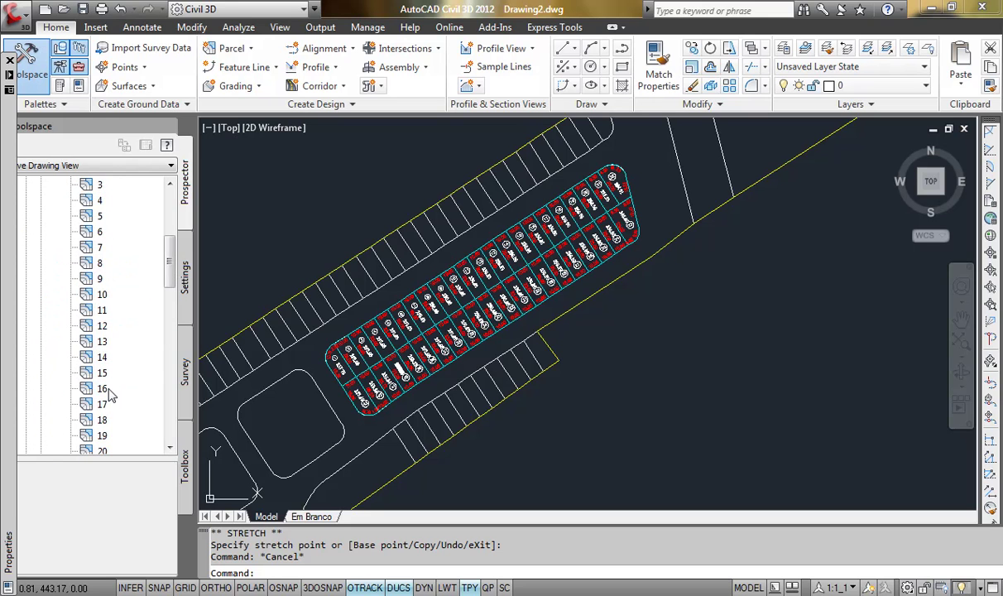
{"action": "scroll", "coordinate": [103, 364], "scroll_direction": "up", "scroll_amount": 5}
Review site A's properties, including 3D geometry and parcel numbering, then close them
{"action": "right_click", "coordinate": [72, 295]}
{"action": "left_click", "coordinate": [112, 296]}
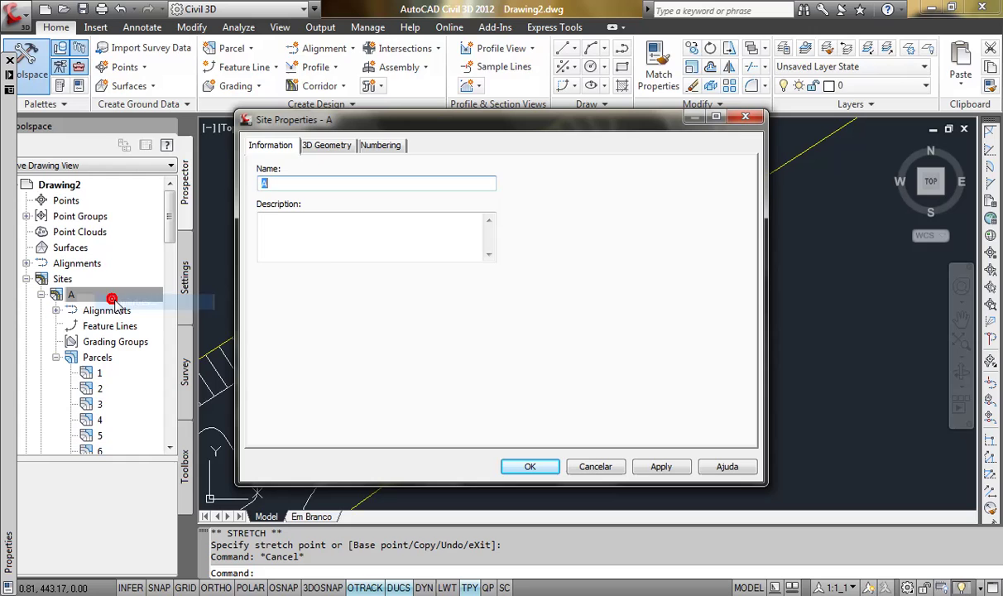
{"action": "left_click", "coordinate": [306, 147]}
{"action": "left_click", "coordinate": [377, 147]}
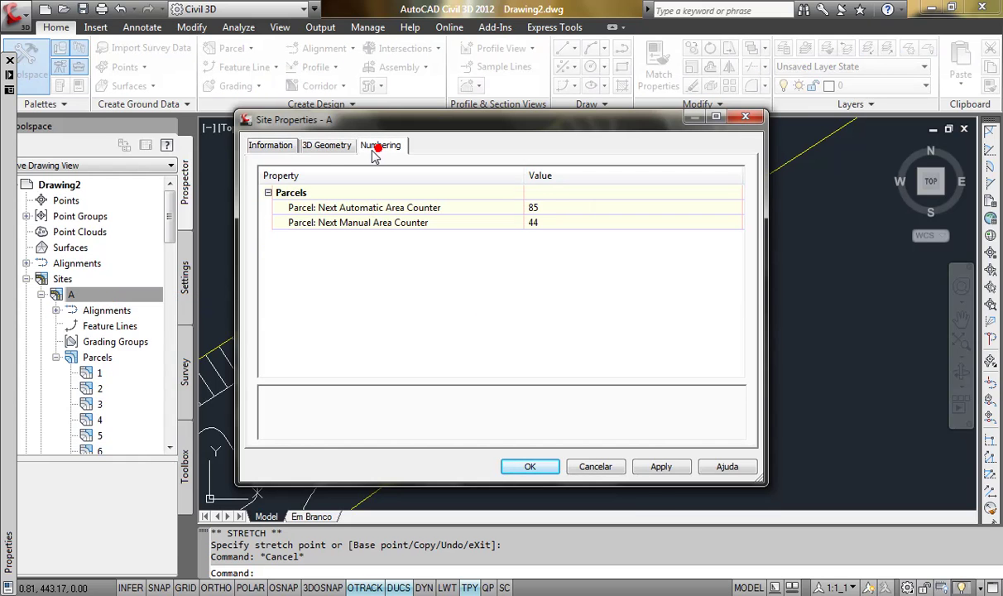
{"action": "key", "text": "Escape"}
In site A's parcel properties (10925.56 sq.m, 525.719 m), set the site area label style to Quadra
{"action": "right_click", "coordinate": [93, 358]}
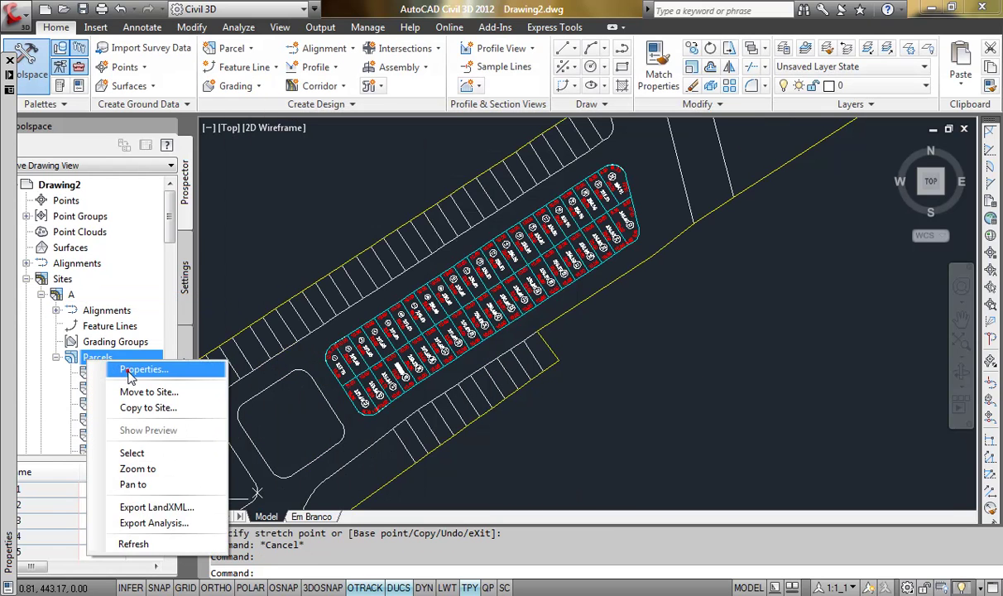
{"action": "left_click", "coordinate": [137, 367]}
{"action": "double_click", "coordinate": [571, 199]}
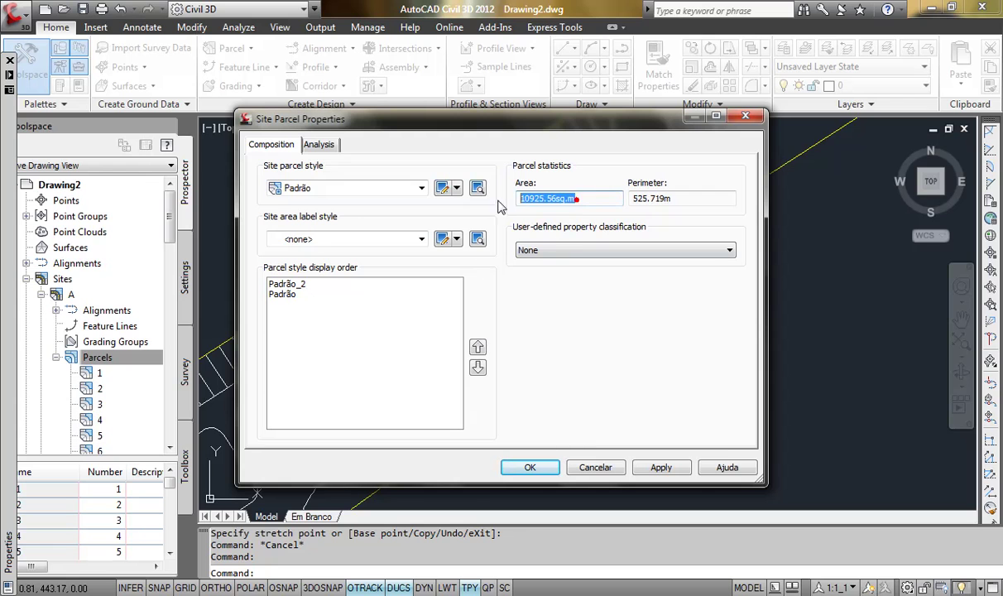
{"action": "double_click", "coordinate": [694, 197]}
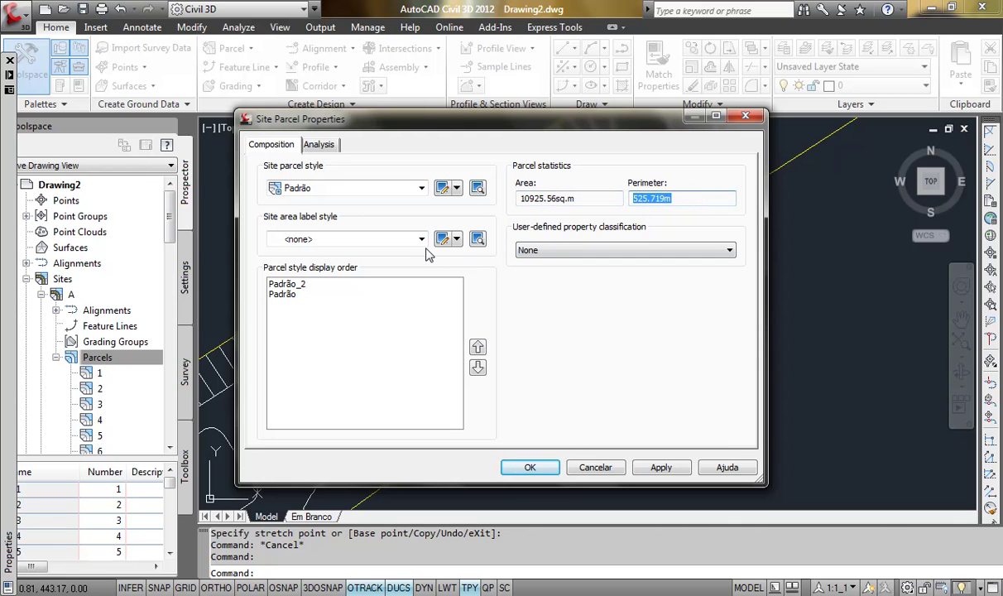
{"action": "left_click", "coordinate": [356, 240]}
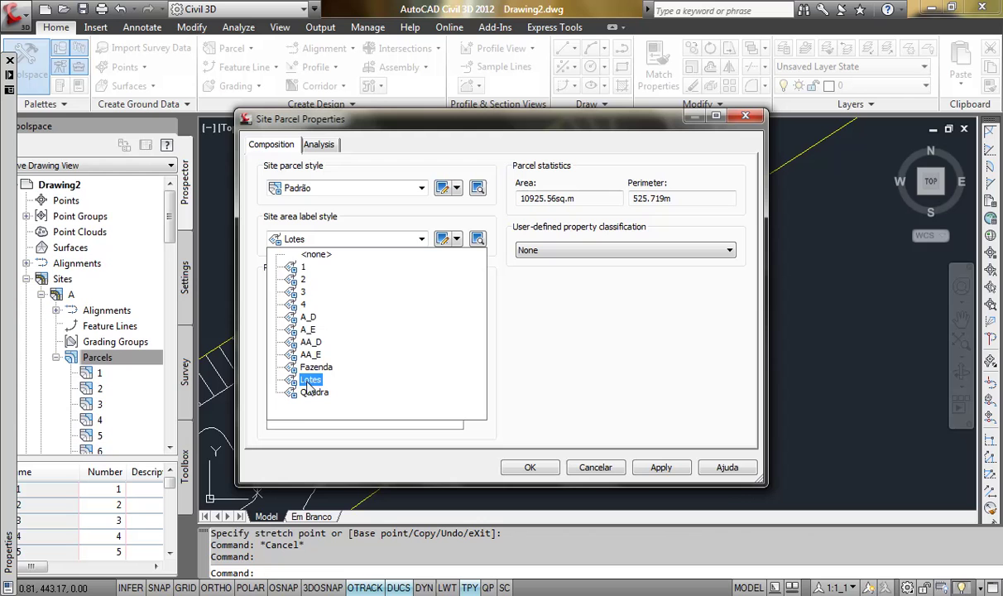
{"action": "left_click", "coordinate": [299, 352]}
{"action": "left_click", "coordinate": [515, 470]}
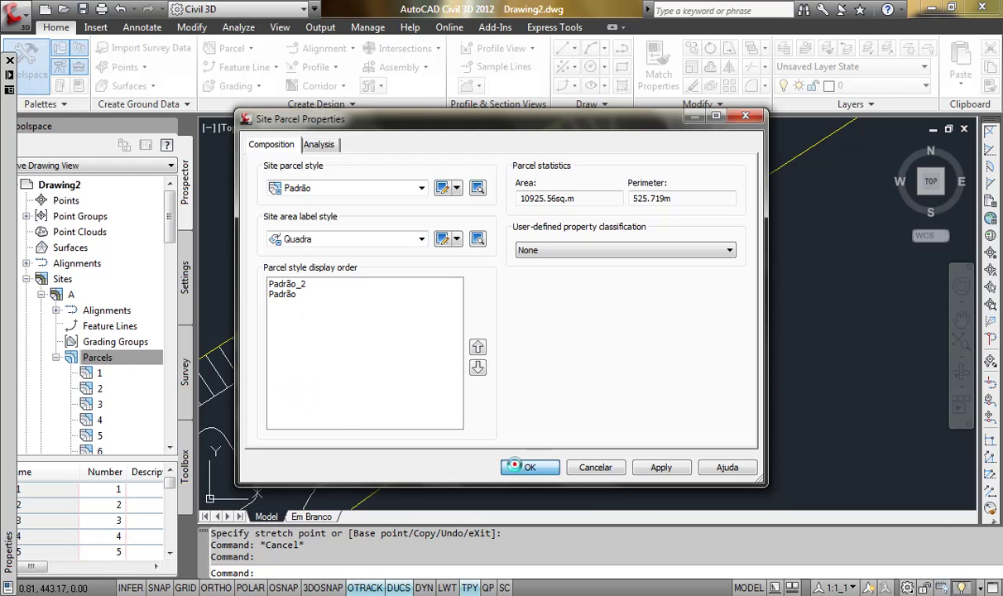
Select the site label A and drag it above the lots
{"action": "left_click", "coordinate": [327, 162]}
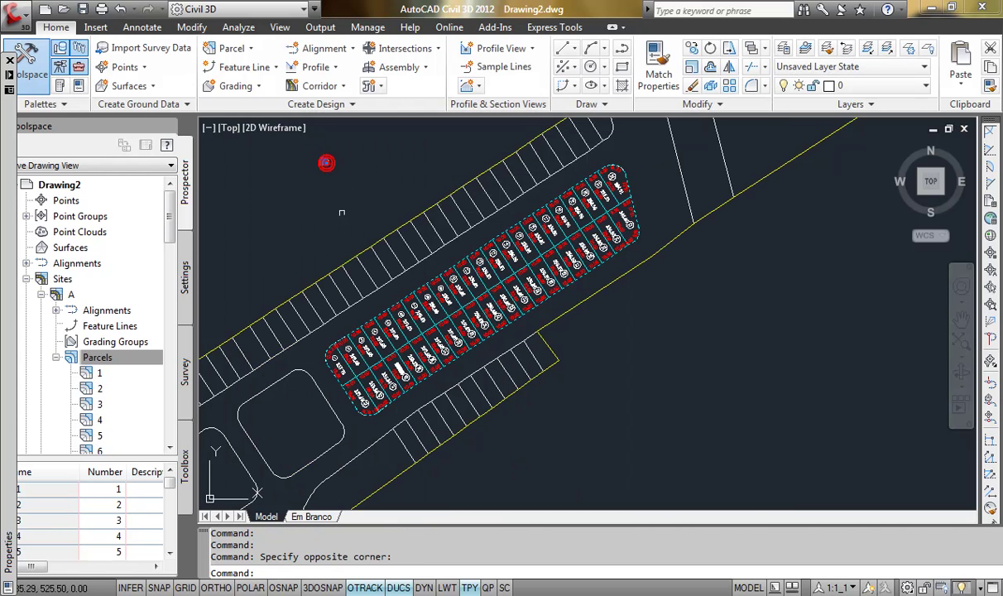
{"action": "left_click", "coordinate": [325, 158]}
{"action": "left_click", "coordinate": [325, 159]}
{"action": "scroll", "coordinate": [457, 267], "scroll_direction": "up", "scroll_amount": 5}
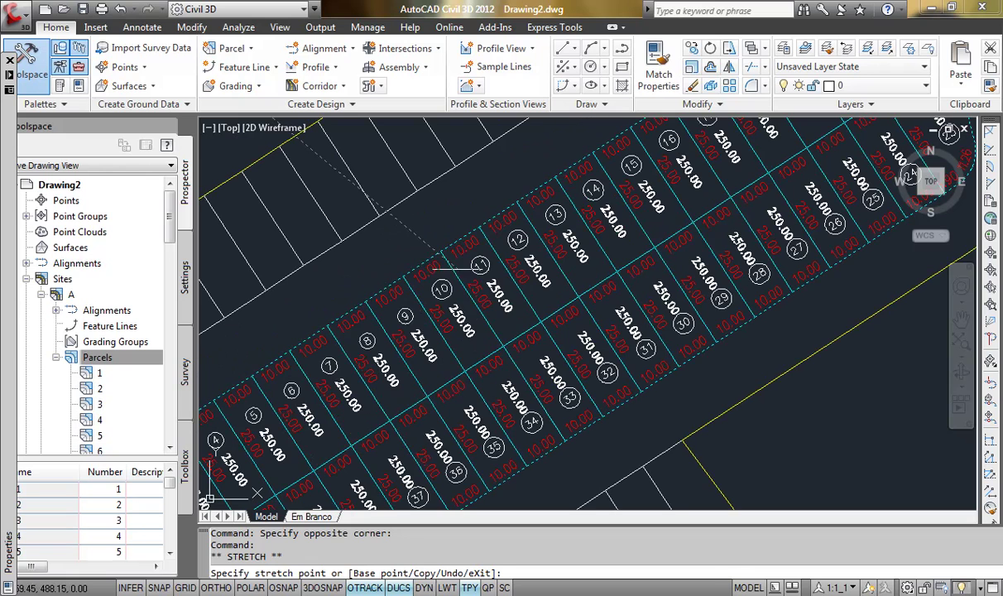
{"action": "left_click", "coordinate": [415, 238]}
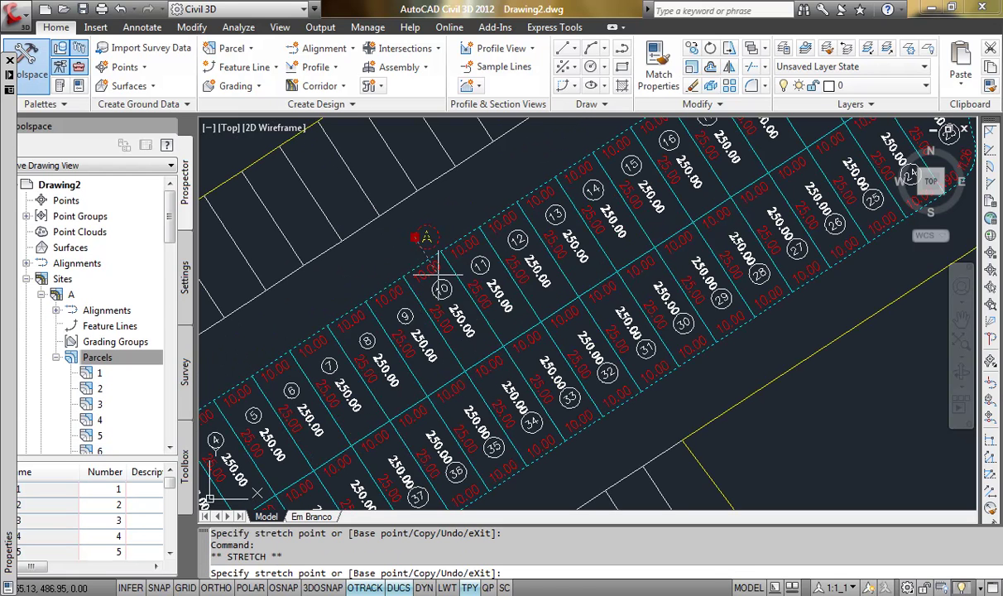
{"action": "left_click", "coordinate": [506, 342]}
{"action": "scroll", "coordinate": [476, 351], "scroll_direction": "down", "scroll_amount": 5}
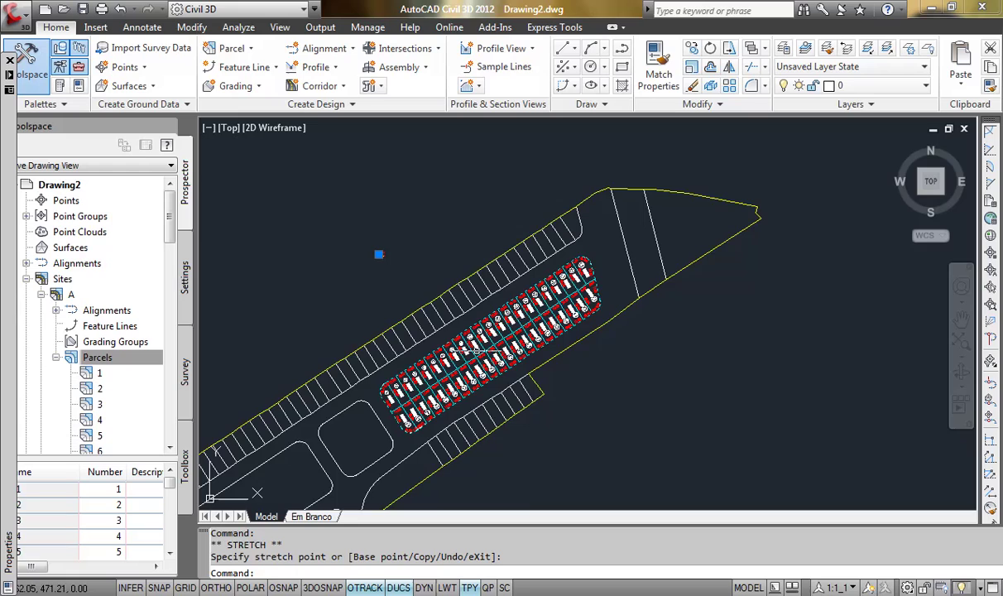
{"action": "key", "text": "Escape"}
Reselect the A label and reposition it above lots 12 and 13
{"action": "scroll", "coordinate": [440, 343], "scroll_direction": "up", "scroll_amount": 5}
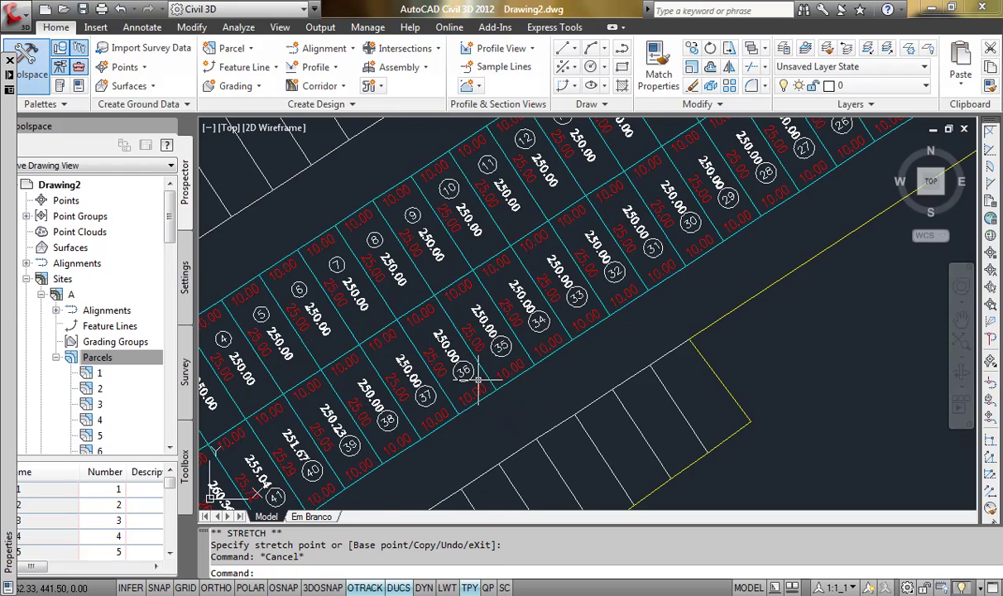
{"action": "scroll", "coordinate": [459, 340], "scroll_direction": "down", "scroll_amount": 1}
{"action": "scroll", "coordinate": [520, 288], "scroll_direction": "down", "scroll_amount": 1}
{"action": "scroll", "coordinate": [520, 288], "scroll_direction": "down", "scroll_amount": 1}
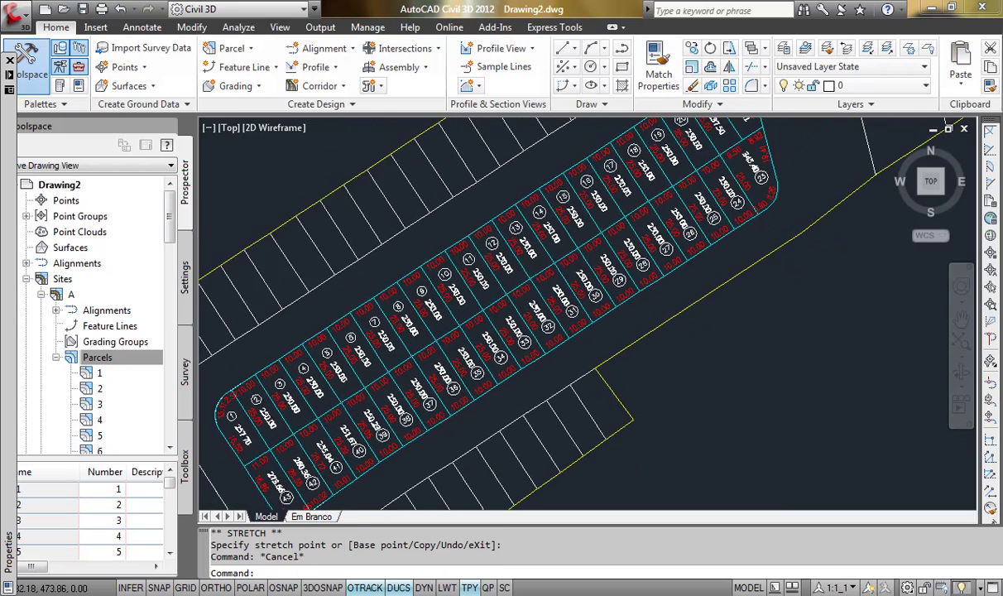
{"action": "scroll", "coordinate": [497, 265], "scroll_direction": "down", "scroll_amount": 3}
{"action": "left_click", "coordinate": [386, 211]}
{"action": "key", "text": "Escape"}
{"action": "left_click", "coordinate": [388, 208]}
{"action": "left_click", "coordinate": [391, 207]}
{"action": "left_click", "coordinate": [389, 208]}
{"action": "scroll", "coordinate": [467, 263], "scroll_direction": "up", "scroll_amount": 4}
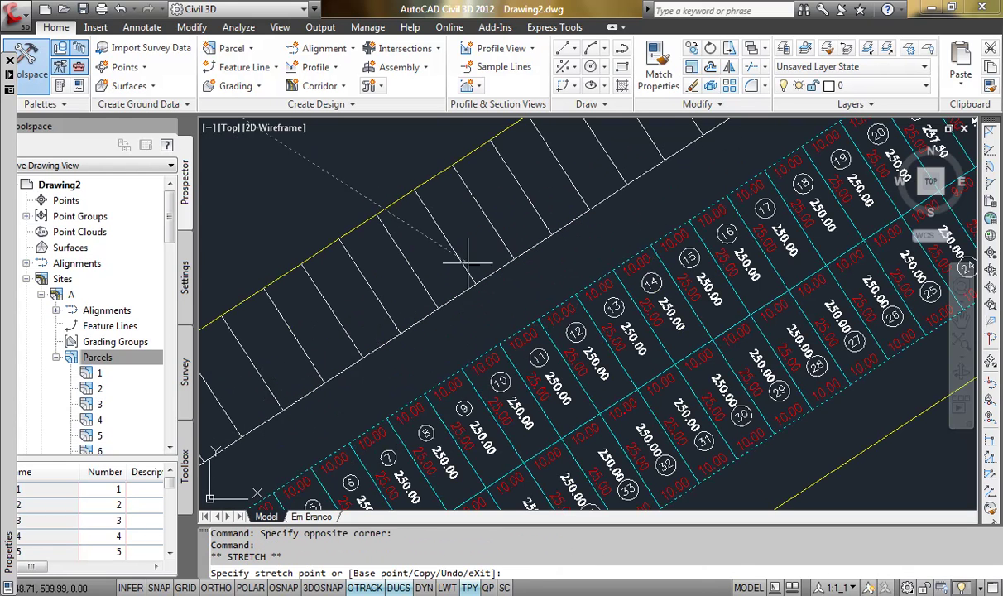
{"action": "left_click", "coordinate": [483, 316]}
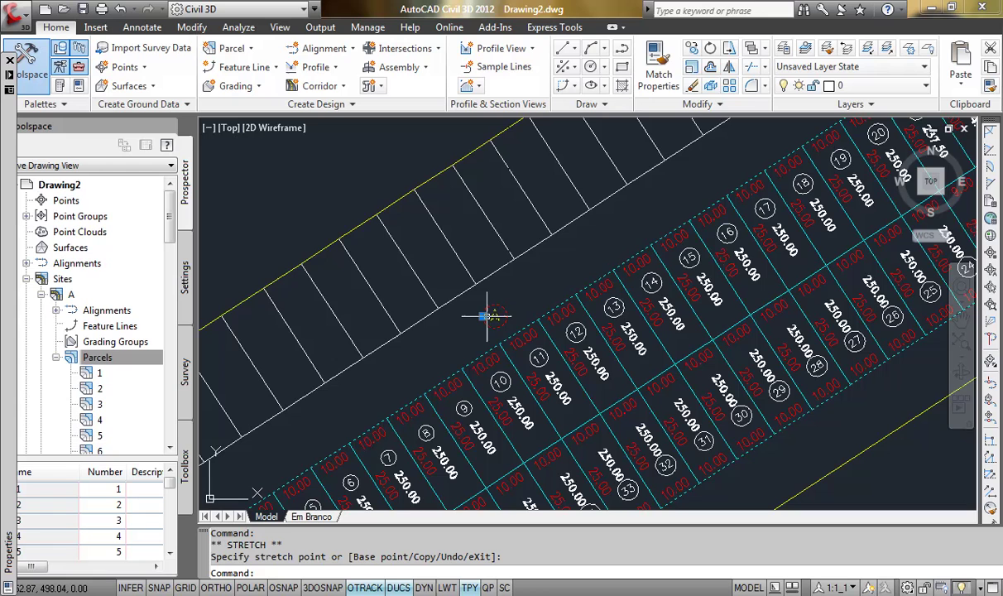
Use MOVE to drop the A label among the central lots of the block
{"action": "type", "text": "m"}
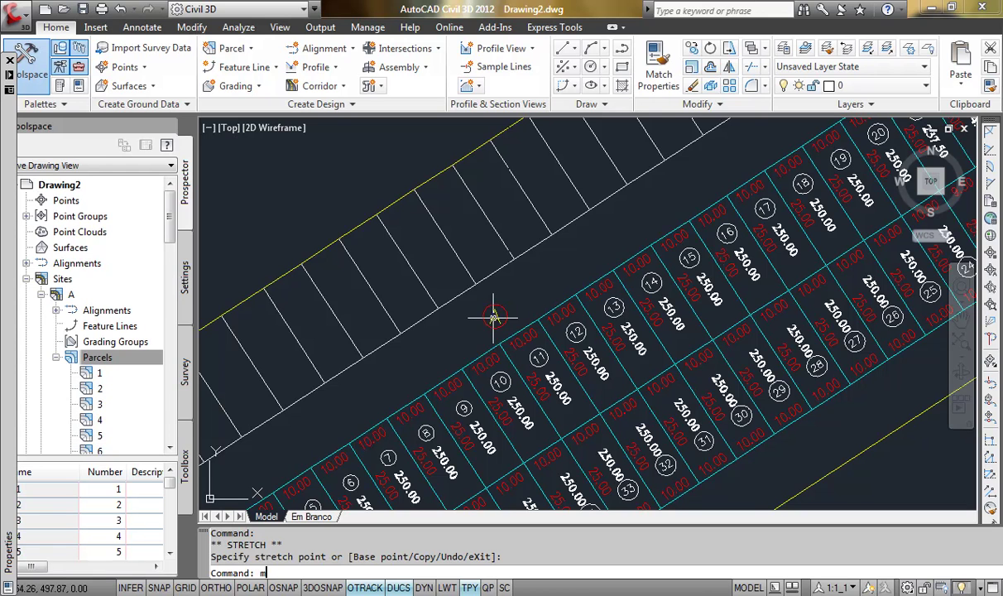
{"action": "key", "text": "Return"}
{"action": "left_click", "coordinate": [494, 315]}
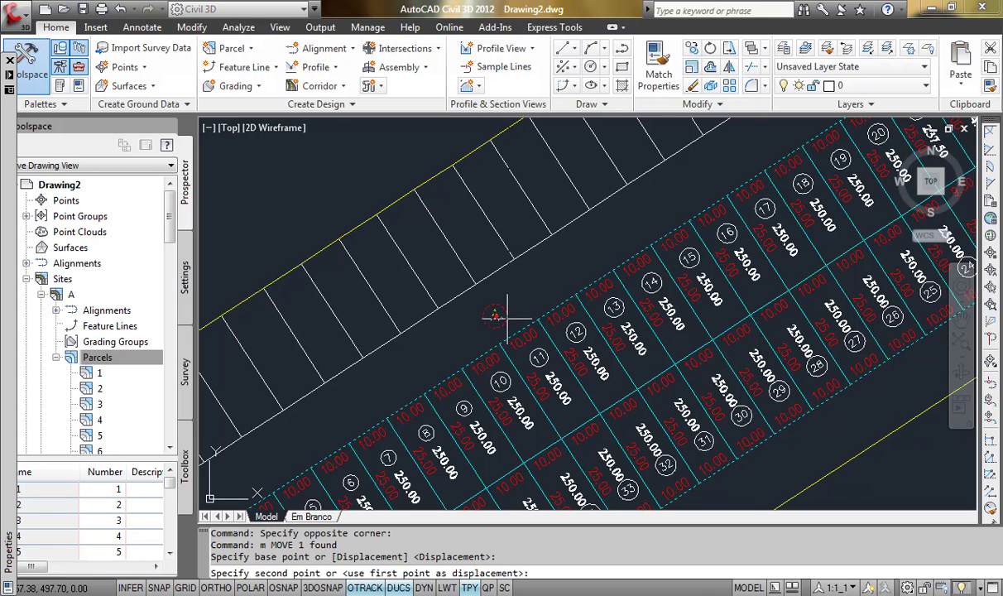
{"action": "scroll", "coordinate": [600, 404], "scroll_direction": "up", "scroll_amount": 2}
{"action": "left_click", "coordinate": [585, 411]}
{"action": "scroll", "coordinate": [542, 364], "scroll_direction": "down", "scroll_amount": 5}
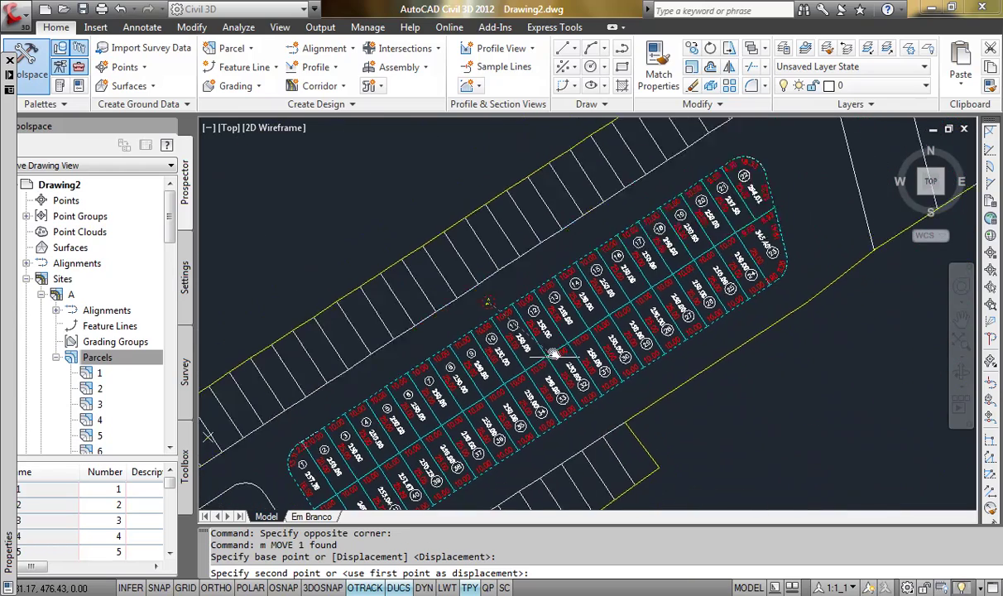
{"action": "scroll", "coordinate": [524, 358], "scroll_direction": "up", "scroll_amount": 4}
{"action": "left_click", "coordinate": [497, 356]}
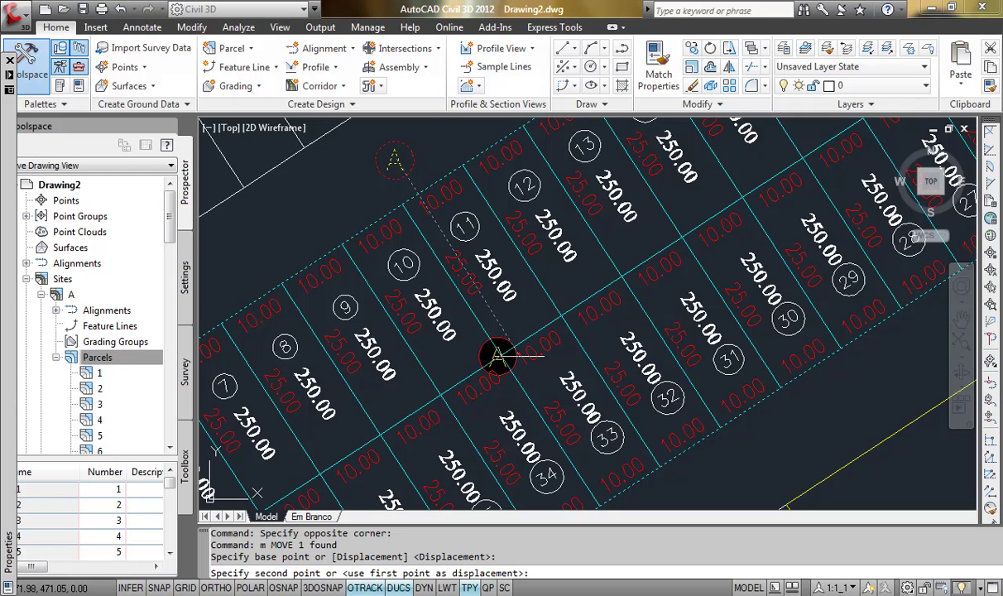
{"action": "left_click", "coordinate": [522, 355]}
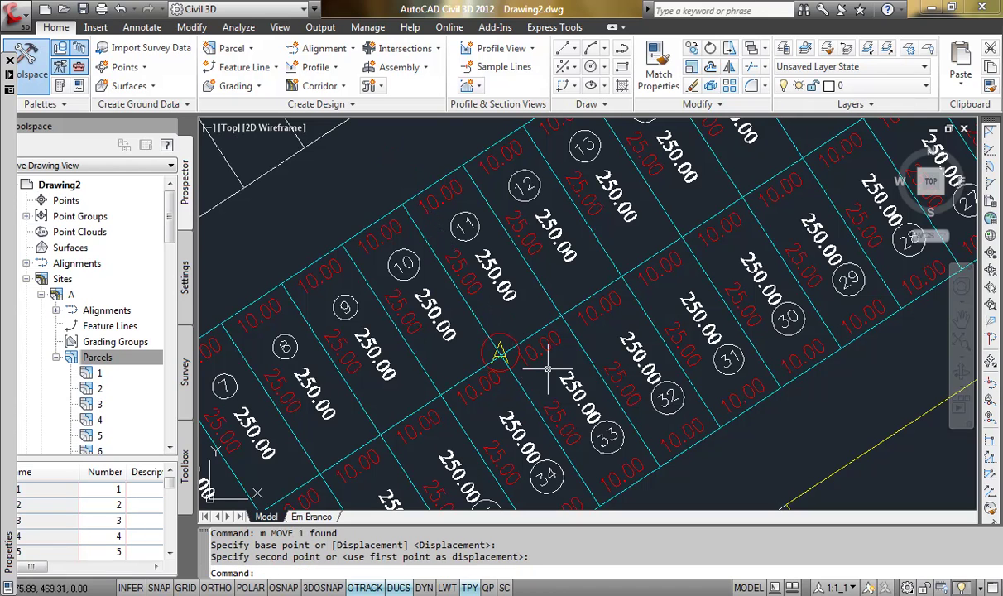
Bring the A label to the front, in front of the lot labels
{"action": "left_click", "coordinate": [514, 362]}
{"action": "right_click", "coordinate": [513, 362]}
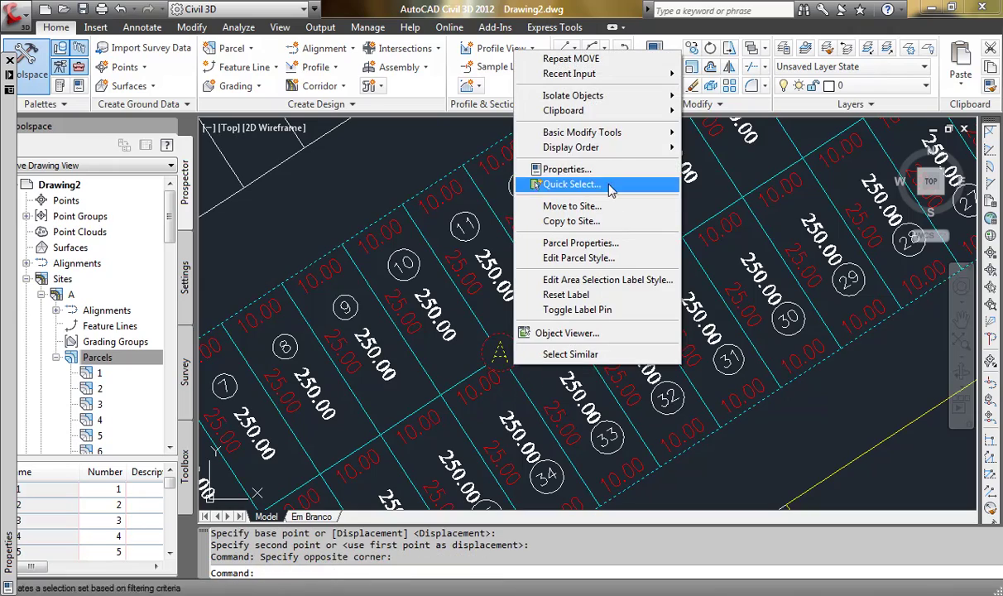
{"action": "left_click", "coordinate": [733, 149]}
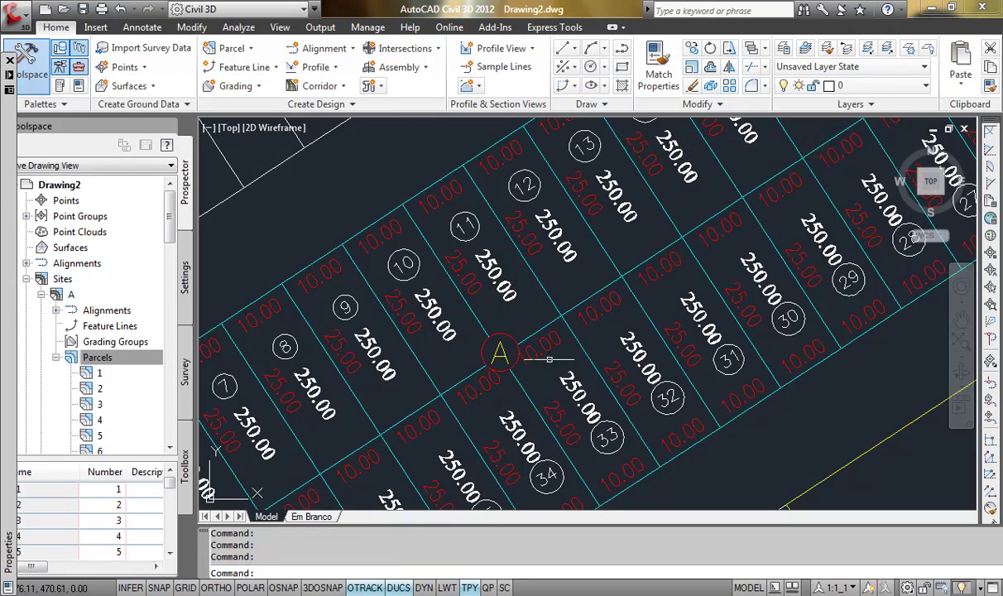
{"action": "scroll", "coordinate": [609, 356], "scroll_direction": "down", "scroll_amount": 5}
{"action": "scroll", "coordinate": [608, 354], "scroll_direction": "up", "scroll_amount": 3}
{"action": "scroll", "coordinate": [572, 322], "scroll_direction": "up", "scroll_amount": 2}
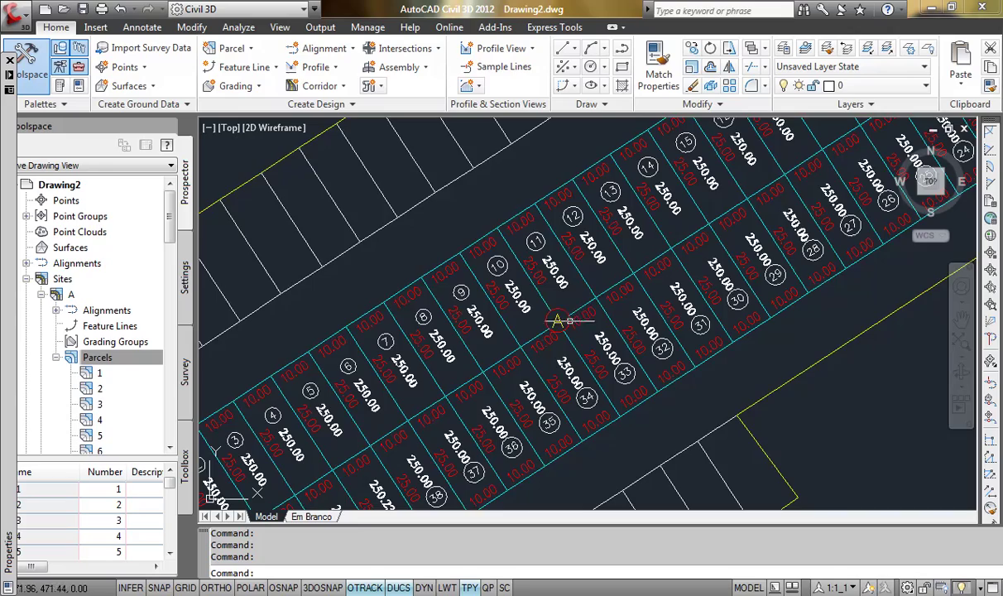
{"action": "key", "text": "Escape"}
Pan and zoom to recentre the view on the whole parcel block
{"action": "scroll", "coordinate": [562, 310], "scroll_direction": "down", "scroll_amount": 5}
{"action": "scroll", "coordinate": [577, 353], "scroll_direction": "up", "scroll_amount": 2}
{"action": "scroll", "coordinate": [562, 356], "scroll_direction": "up", "scroll_amount": 1}
{"action": "scroll", "coordinate": [562, 356], "scroll_direction": "up", "scroll_amount": 3}
{"action": "scroll", "coordinate": [538, 343], "scroll_direction": "down", "scroll_amount": 1}
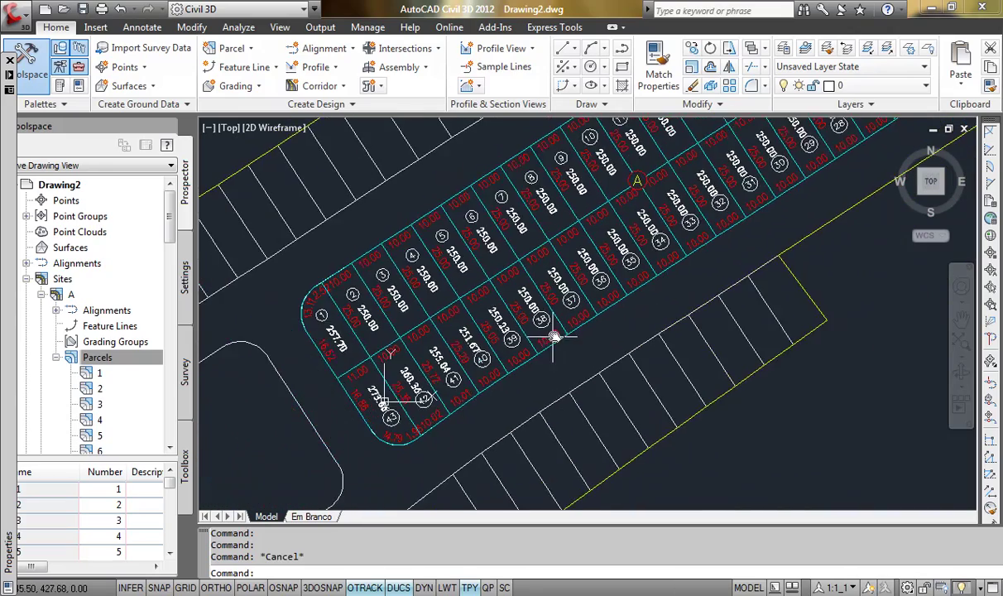
{"action": "scroll", "coordinate": [554, 336], "scroll_direction": "down", "scroll_amount": 3}
{"action": "mouse_move", "coordinate": [412, 452]}
{"action": "middle_mouse_down"}
{"action": "mouse_move", "coordinate": [635, 213]}
{"action": "mouse_move", "coordinate": [537, 285]}
{"action": "mouse_move", "coordinate": [392, 460]}
{"action": "middle_mouse_up"}
{"action": "scroll", "coordinate": [534, 330], "scroll_direction": "up", "scroll_amount": 2}
{"action": "middle_click_drag", "start_coordinate": [534, 331], "coordinate": [423, 410]}
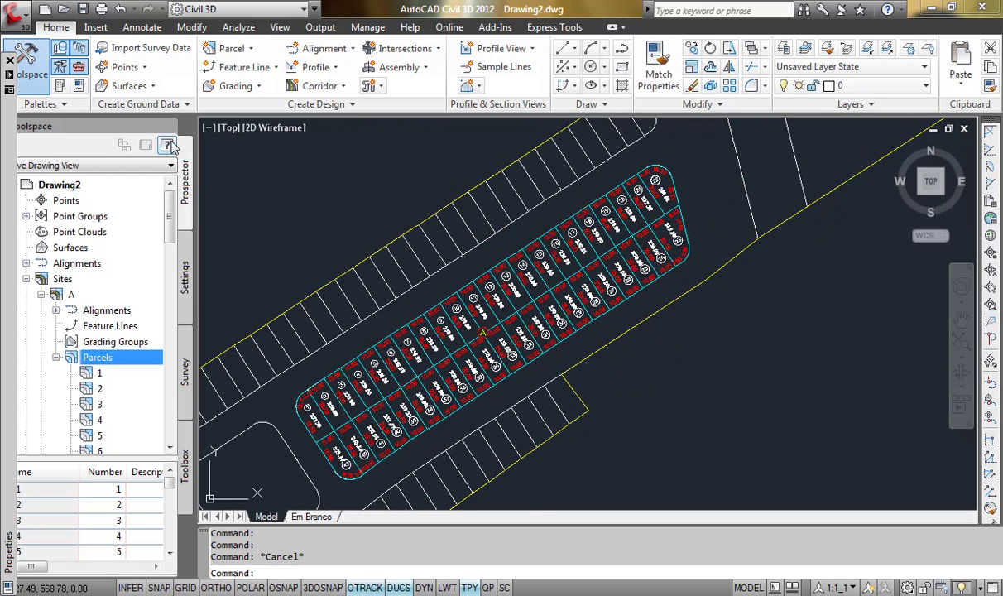
Create a parcel area table applying the Quadra label style with the Padrão_2 table style
{"action": "left_click", "coordinate": [142, 26]}
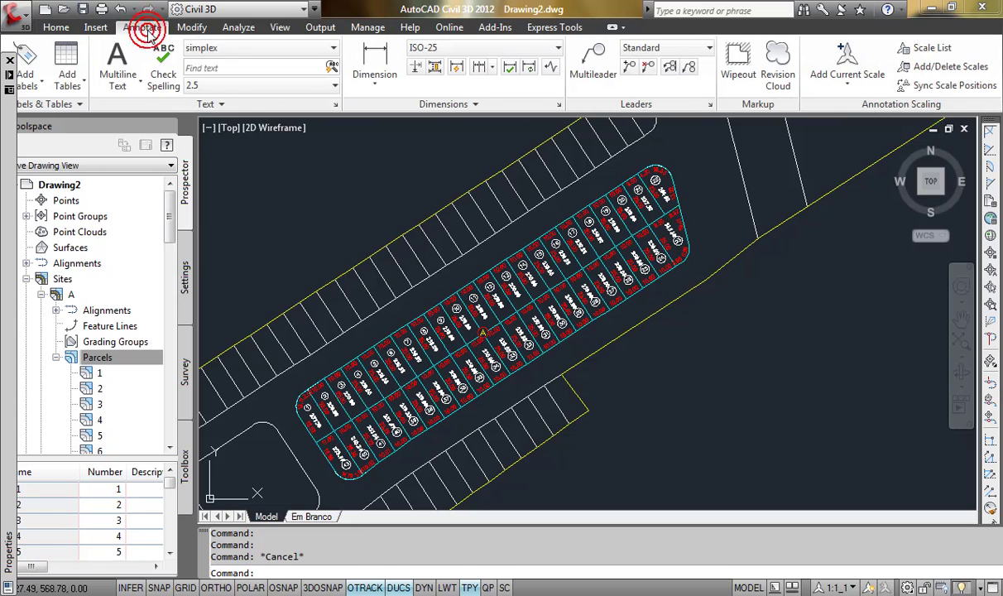
{"action": "left_click", "coordinate": [74, 87]}
{"action": "mouse_move", "coordinate": [85, 174]}
{"action": "left_click", "coordinate": [265, 231]}
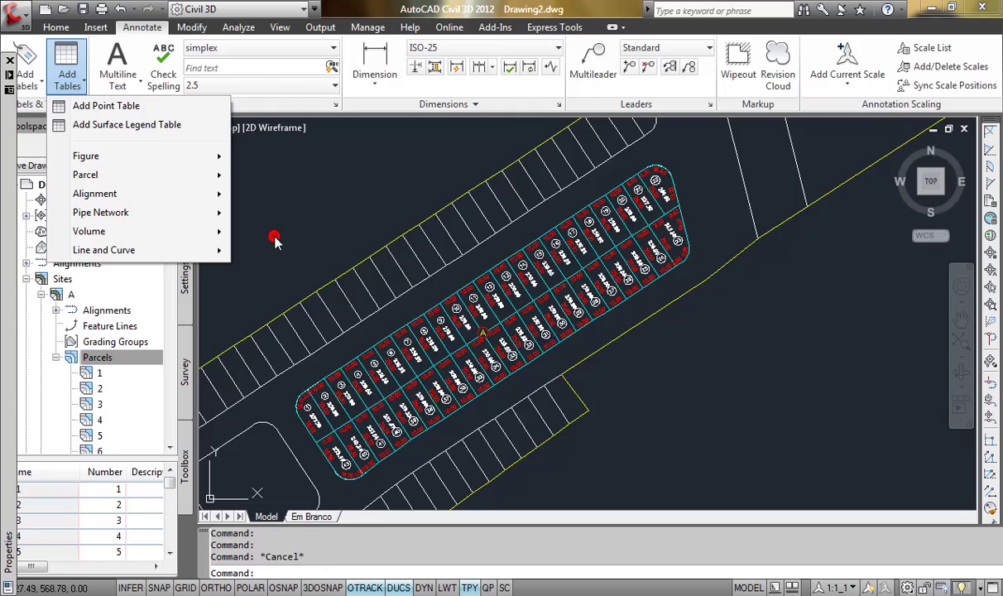
{"action": "scroll", "coordinate": [472, 370], "scroll_direction": "down", "scroll_amount": 1}
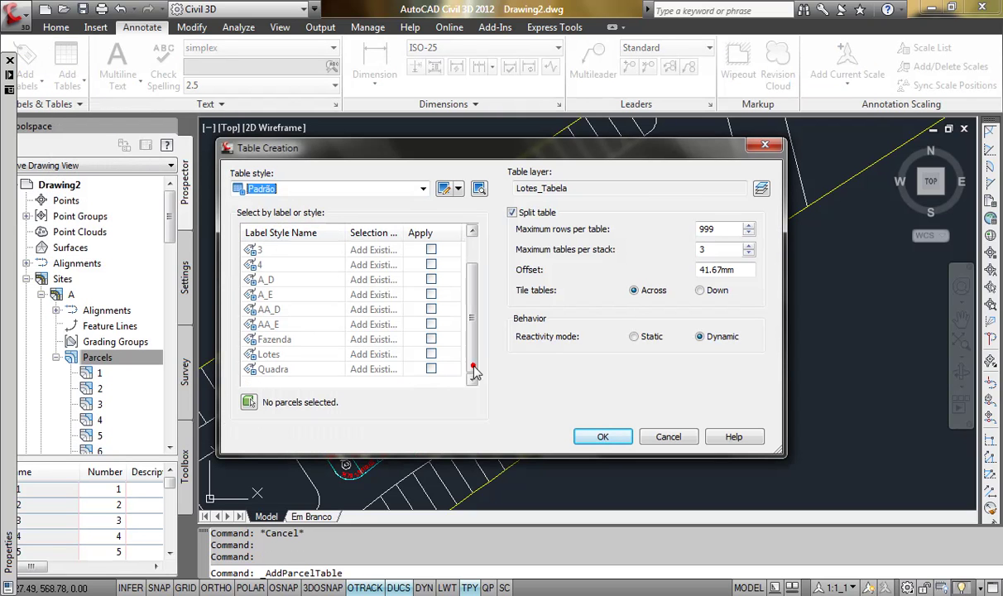
{"action": "left_click", "coordinate": [431, 369]}
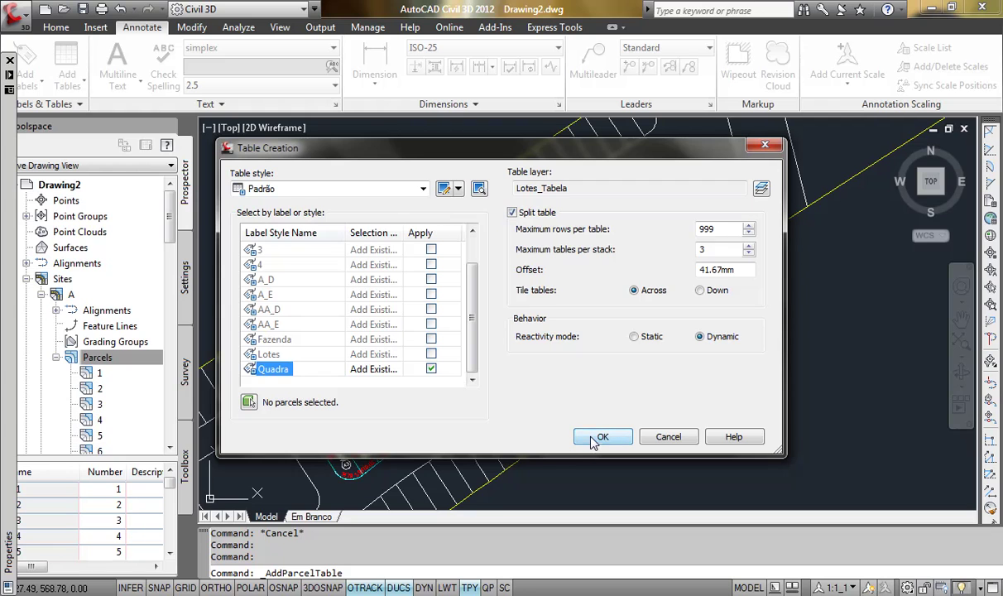
{"action": "left_click", "coordinate": [303, 189]}
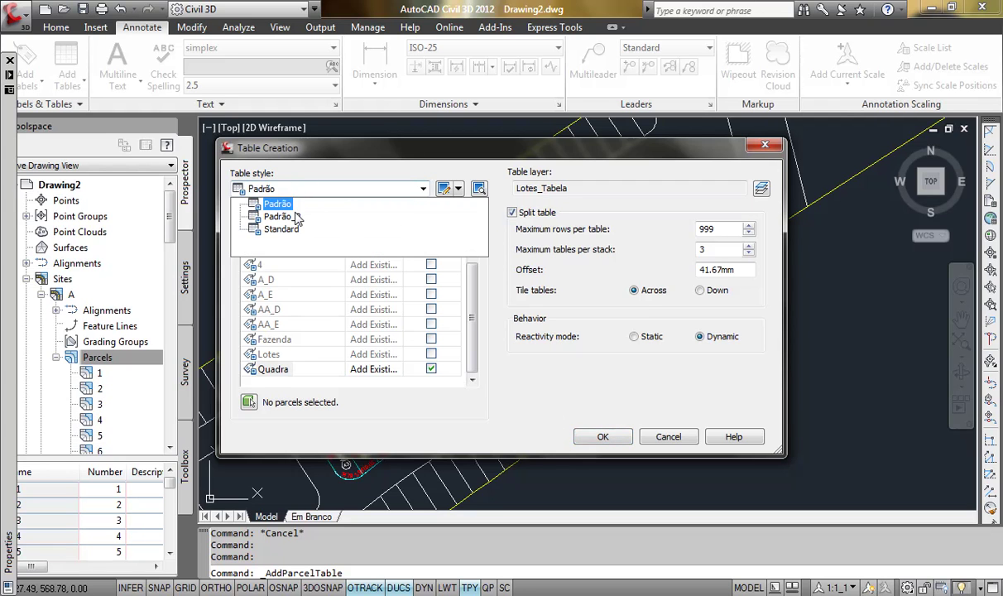
{"action": "left_click", "coordinate": [297, 218]}
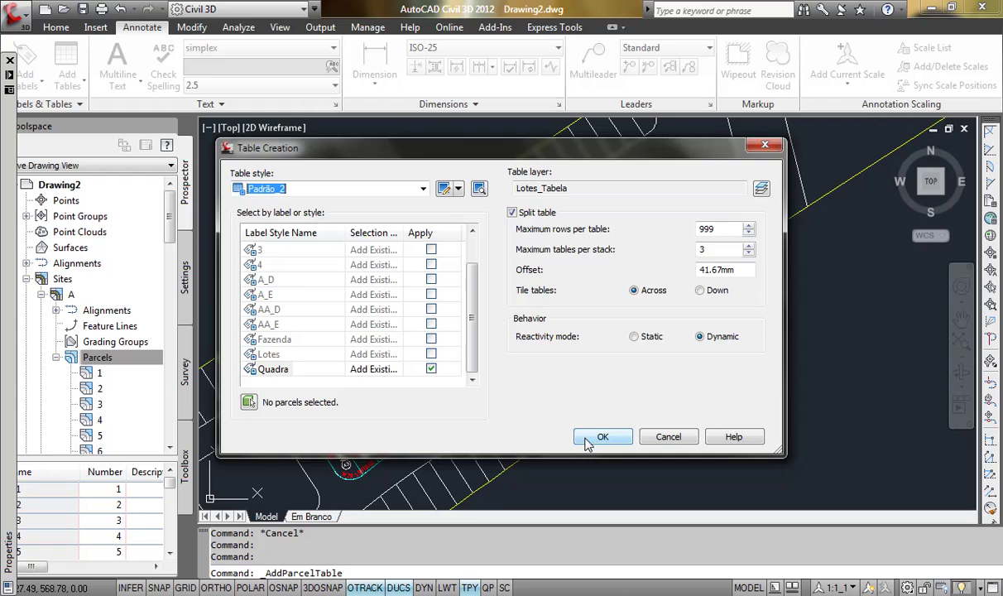
{"action": "left_click", "coordinate": [586, 437]}
{"action": "scroll", "coordinate": [506, 327], "scroll_direction": "up", "scroll_amount": 2}
Place the area table to the right of the parcel block
{"action": "scroll", "coordinate": [557, 354], "scroll_direction": "up", "scroll_amount": 2}
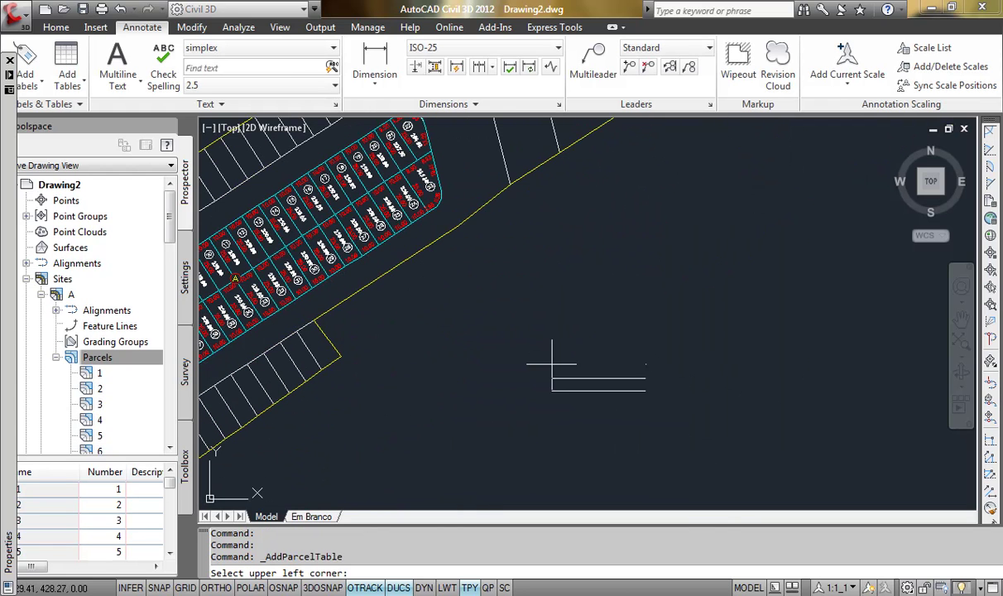
{"action": "left_click", "coordinate": [507, 357]}
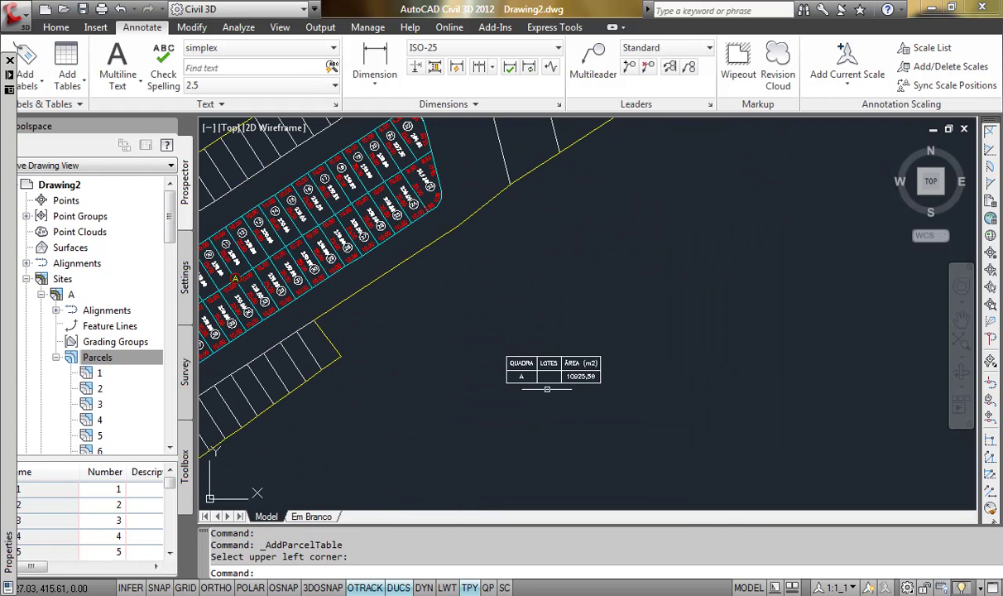
{"action": "middle_click_drag", "start_coordinate": [316, 289], "coordinate": [477, 293]}
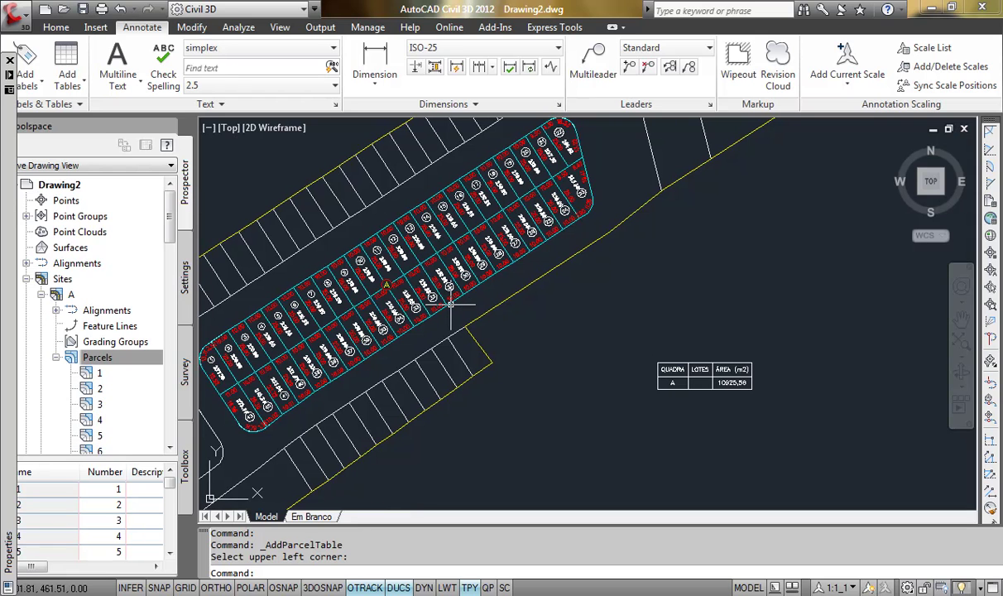
Enter 43 as site A's description in its properties
{"action": "left_click", "coordinate": [83, 362]}
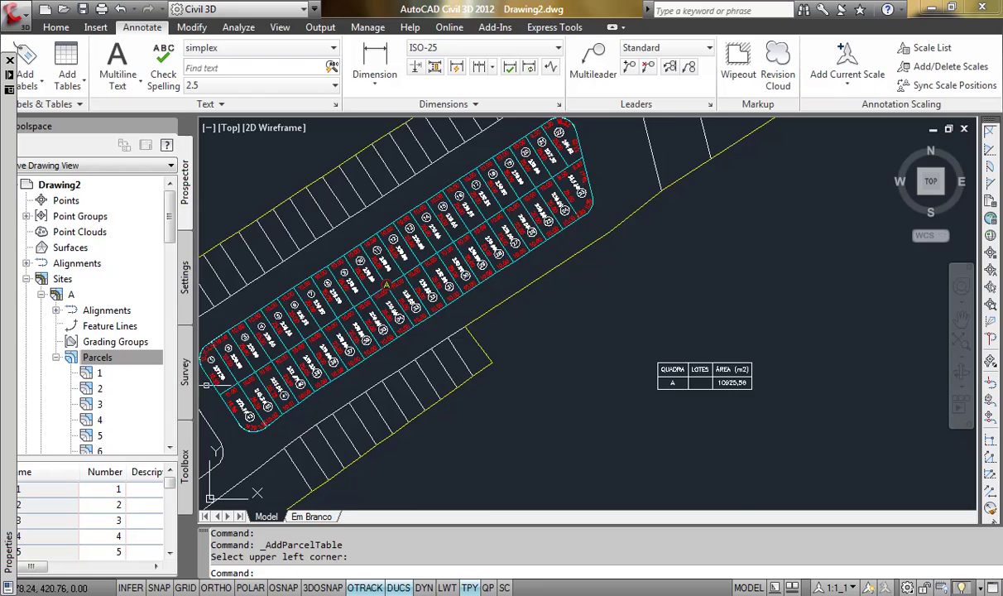
{"action": "scroll", "coordinate": [263, 406], "scroll_direction": "up", "scroll_amount": 5}
{"action": "scroll", "coordinate": [264, 405], "scroll_direction": "down", "scroll_amount": 2}
{"action": "middle_click_drag", "start_coordinate": [263, 406], "coordinate": [389, 370]}
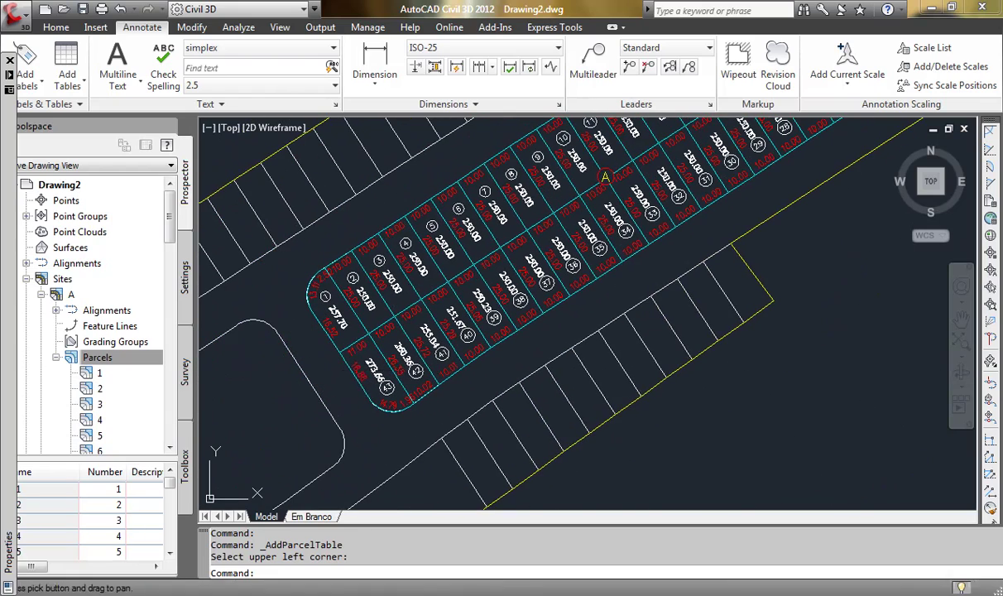
{"action": "right_click", "coordinate": [83, 296]}
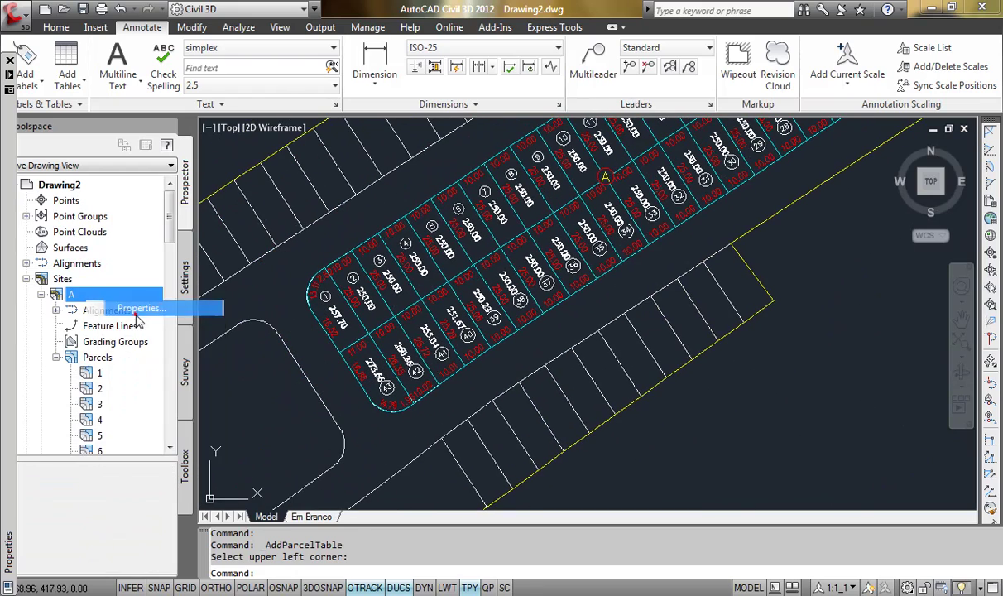
{"action": "left_click", "coordinate": [136, 306]}
{"action": "left_click", "coordinate": [314, 251]}
{"action": "type", "text": "43"}
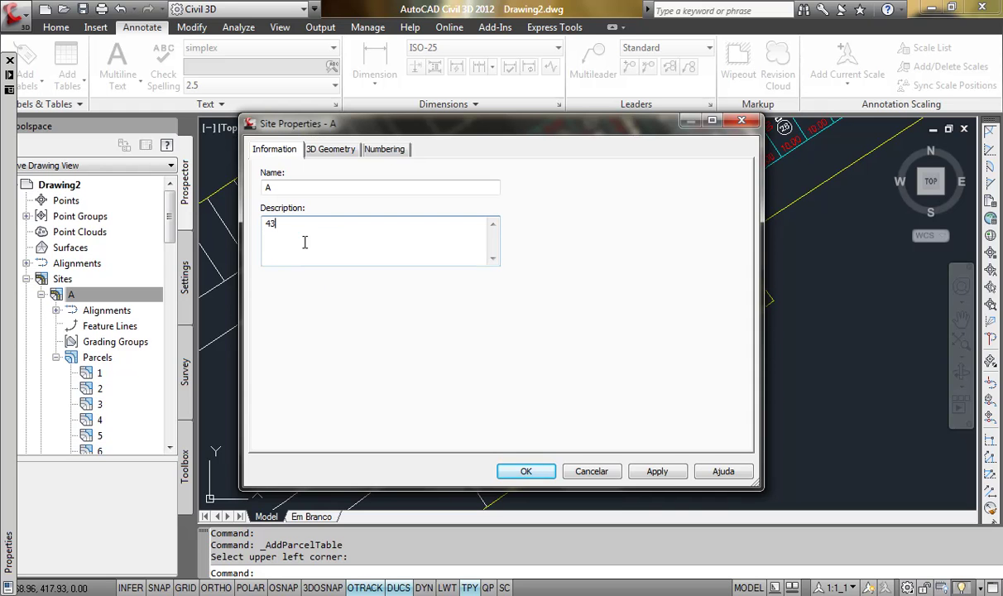
{"action": "left_click", "coordinate": [525, 471]}
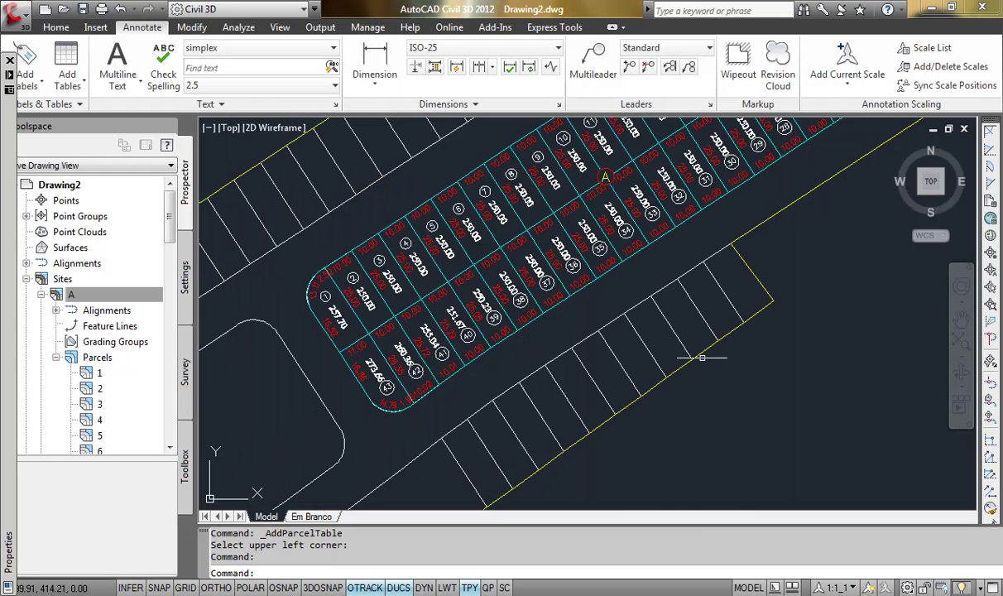
{"action": "middle_click_drag", "start_coordinate": [520, 470], "coordinate": [364, 315]}
{"action": "scroll", "coordinate": [722, 274], "scroll_direction": "up", "scroll_amount": 3}
{"action": "middle_click_drag", "start_coordinate": [687, 270], "coordinate": [578, 274]}
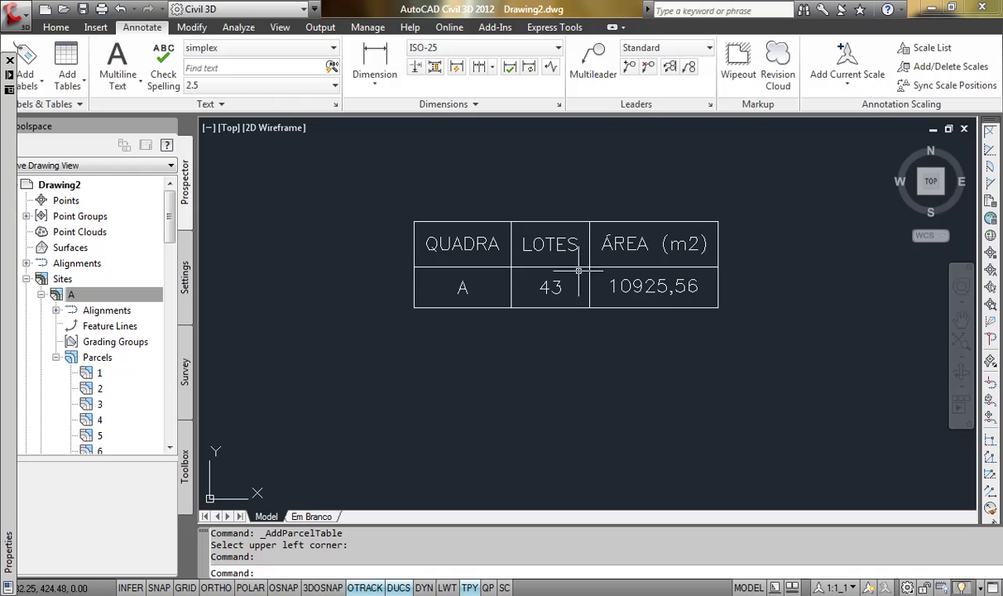
{"action": "scroll", "coordinate": [463, 248], "scroll_direction": "down", "scroll_amount": 5}
{"action": "middle_click_drag", "start_coordinate": [385, 241], "coordinate": [593, 346]}
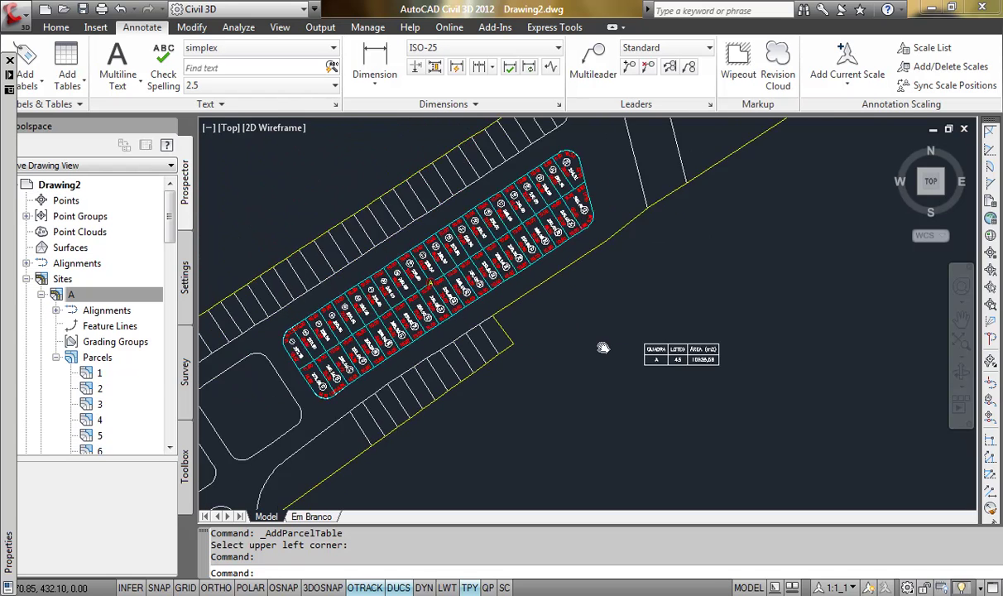
{"action": "mouse_move", "coordinate": [447, 389]}
{"action": "middle_mouse_down"}
{"action": "mouse_move", "coordinate": [470, 377]}
{"action": "mouse_move", "coordinate": [364, 415]}
{"action": "middle_mouse_up"}
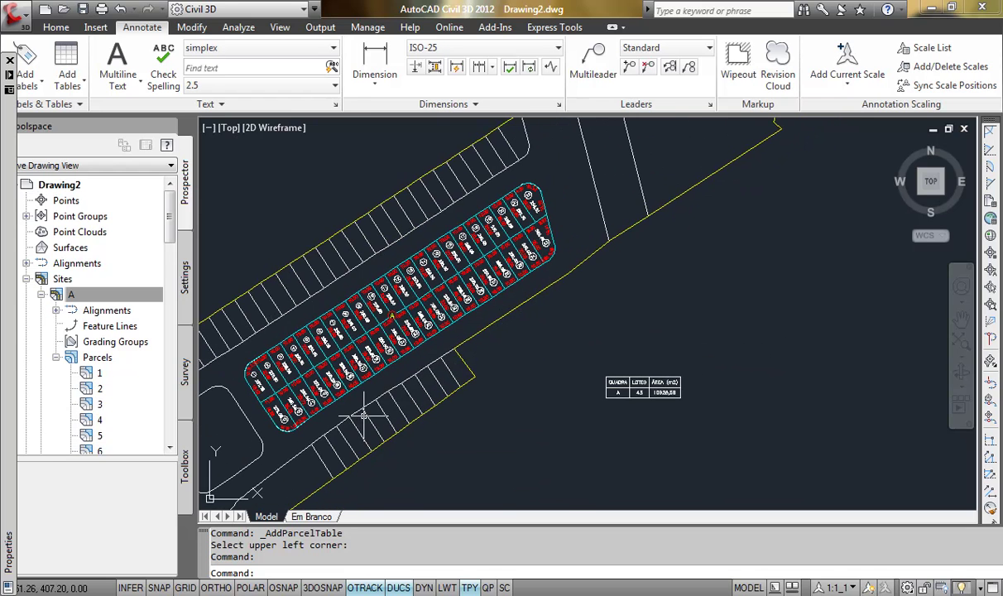
{"action": "middle_click_drag", "start_coordinate": [404, 386], "coordinate": [444, 387]}
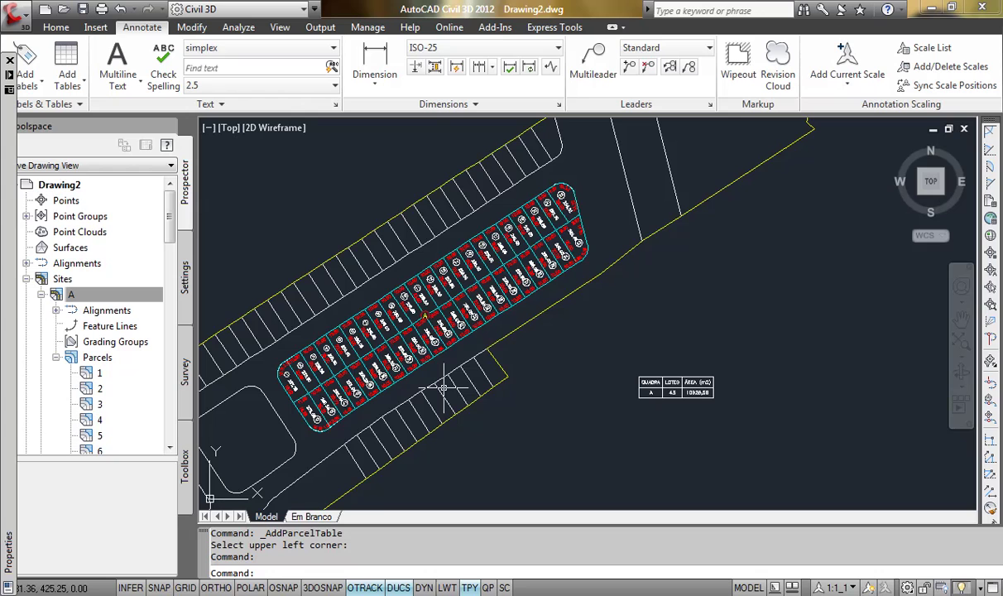